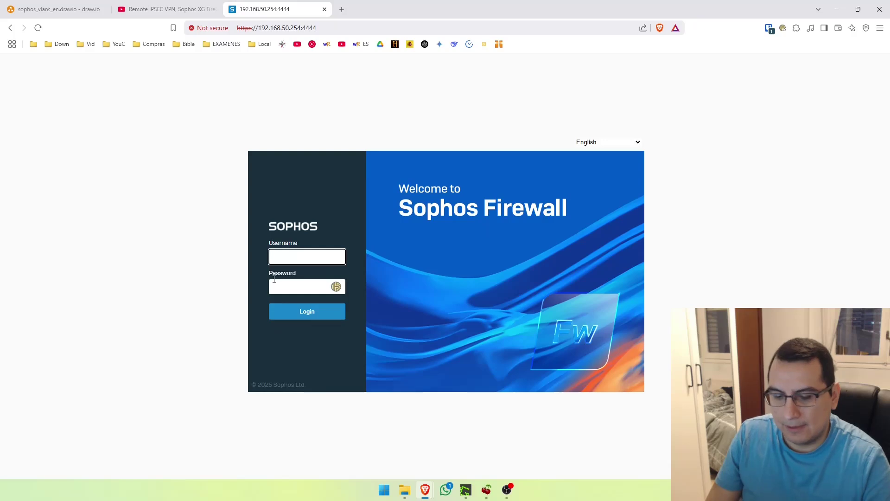
Sign in as admin with the password and open the Add menu on the Network Interfaces page
{"action": "type", "text": "admin"}
{"action": "key", "text": "Tab"}
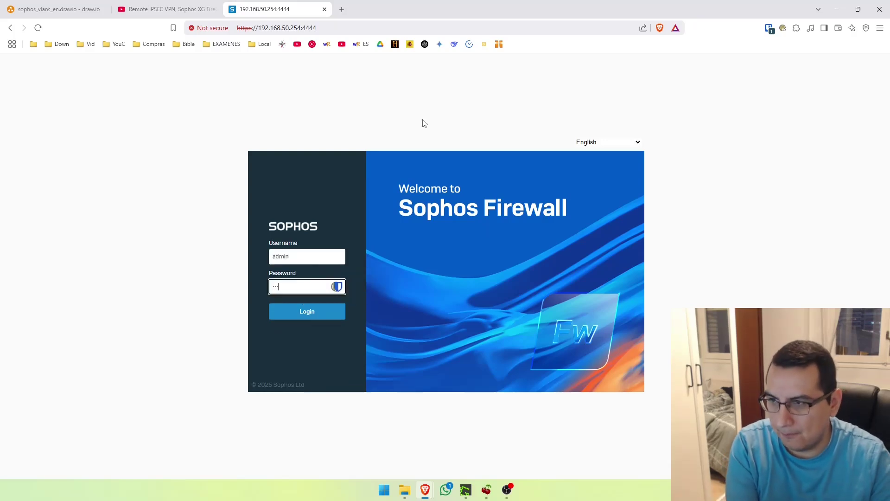
{"action": "type", "text": "•••••••••••••"}
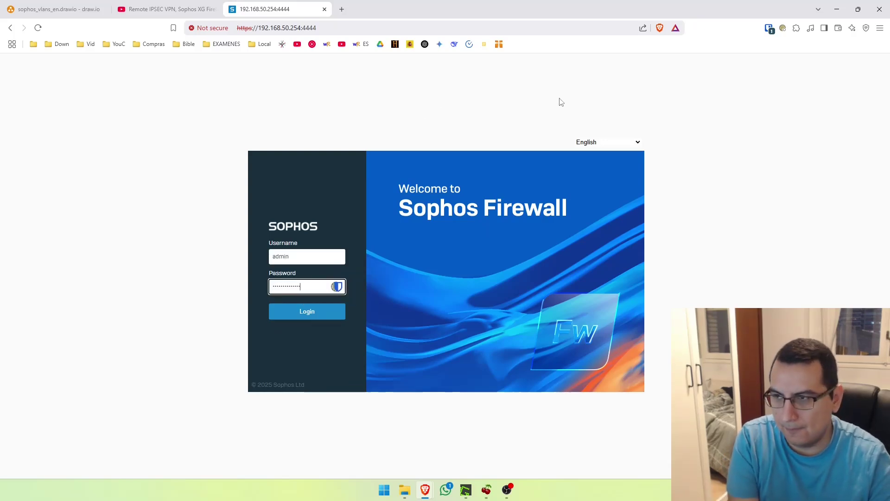
{"action": "key", "text": "Return"}
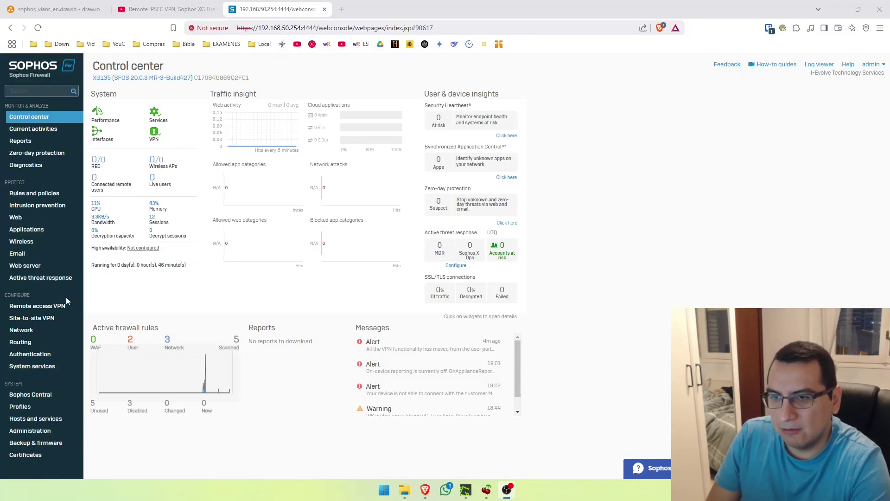
{"action": "left_click", "coordinate": [29, 331]}
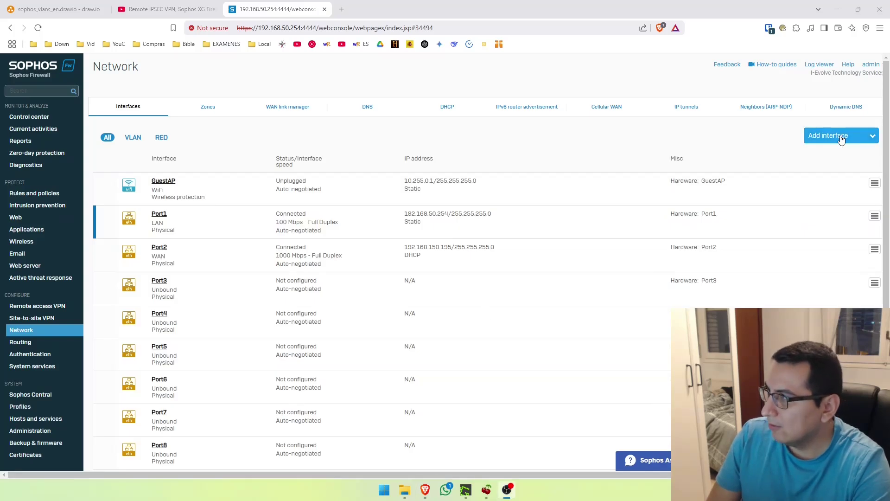
{"action": "left_click", "coordinate": [839, 138]}
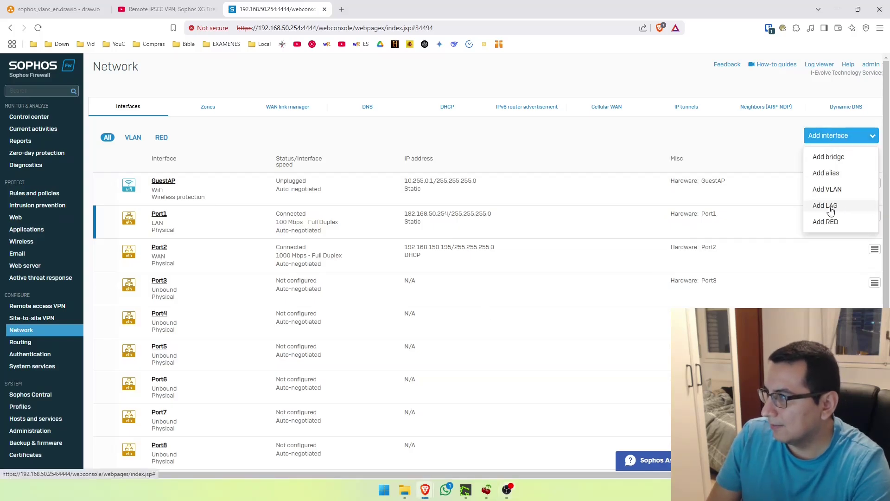
Start a new VLAN interface named 'workstations' on Port1, keeping the LAN zone
{"action": "left_click", "coordinate": [830, 190]}
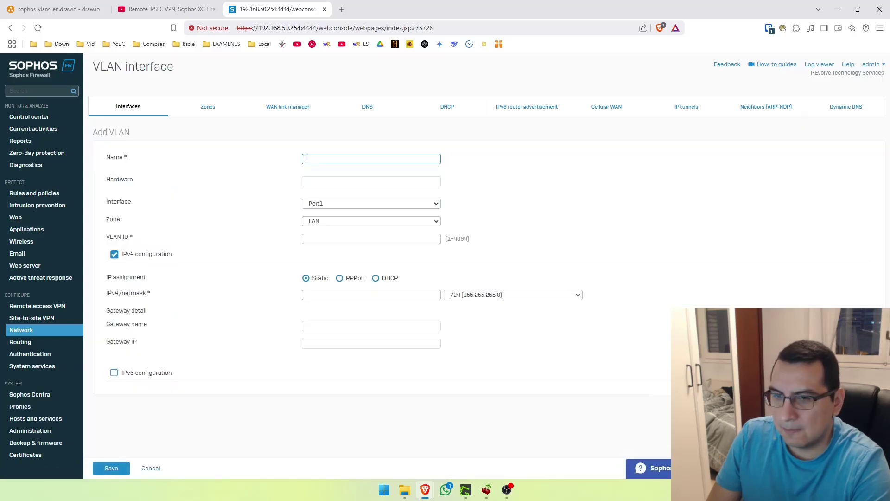
{"action": "key", "text": "alt+Tab"}
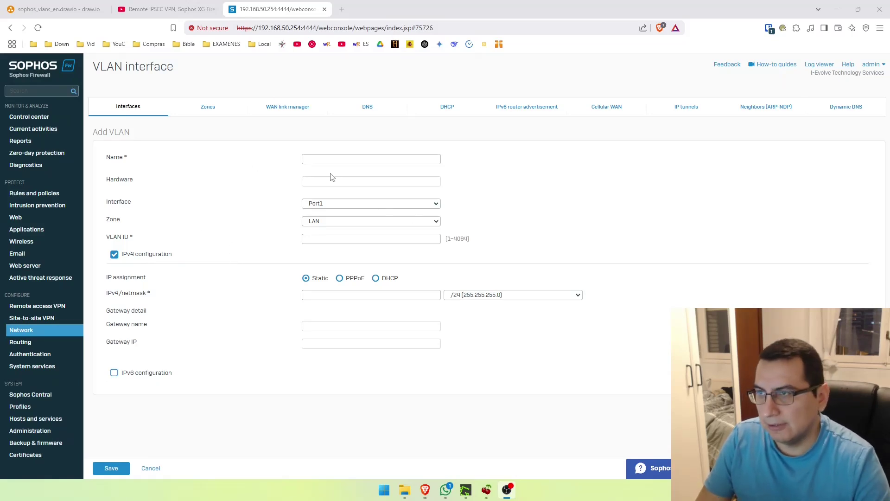
{"action": "left_click", "coordinate": [321, 154]}
{"action": "type", "text": "workstations"}
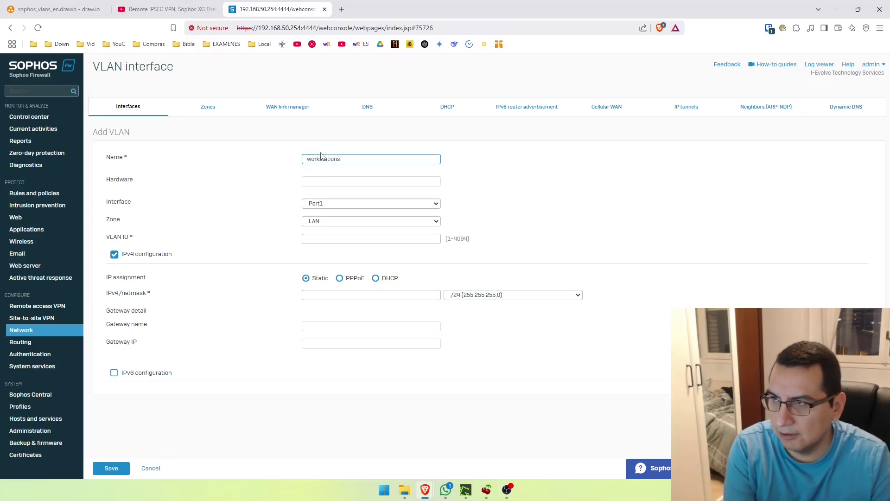
{"action": "left_click_drag", "start_coordinate": [112, 202], "coordinate": [121, 202]}
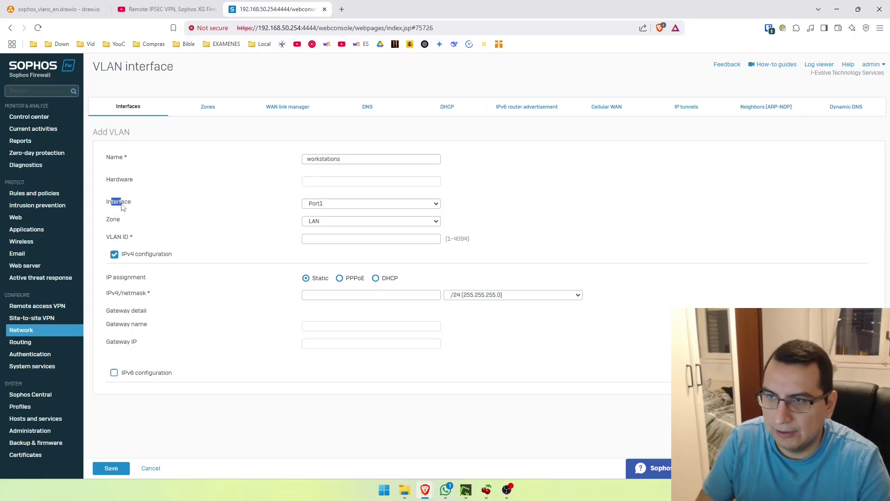
{"action": "left_click", "coordinate": [119, 223]}
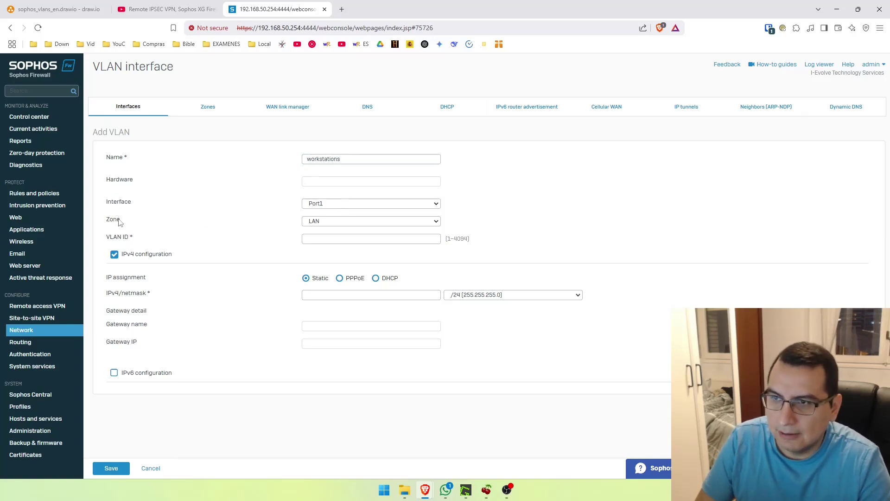
{"action": "left_click", "coordinate": [323, 223]}
{"action": "left_click", "coordinate": [322, 227]}
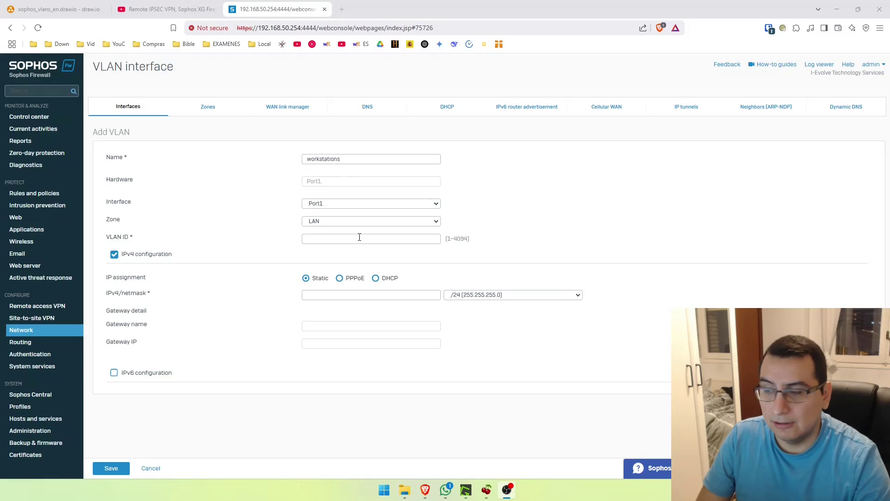
Give it VLAN ID 100 and IPv4 address 192.168.100.254/24, then save it
{"action": "left_click", "coordinate": [360, 237]}
{"action": "type", "text": "100"}
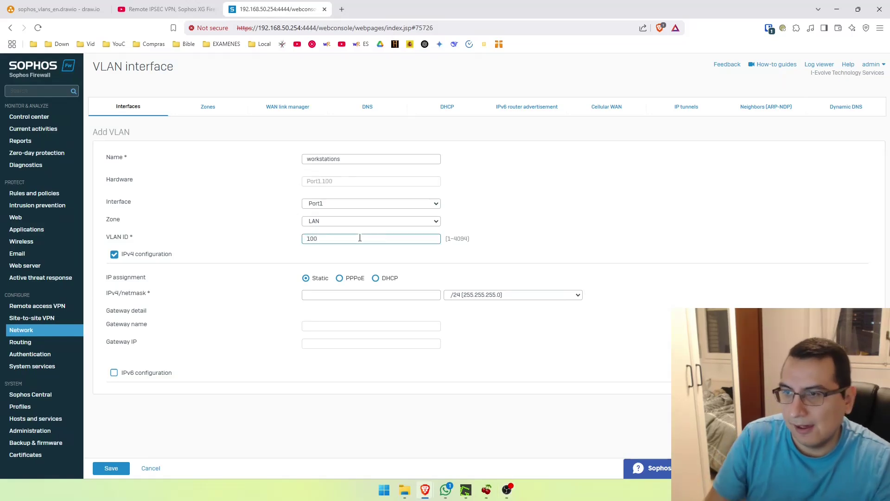
{"action": "left_click", "coordinate": [332, 295]}
{"action": "type", "text": "192.168.100.25"}
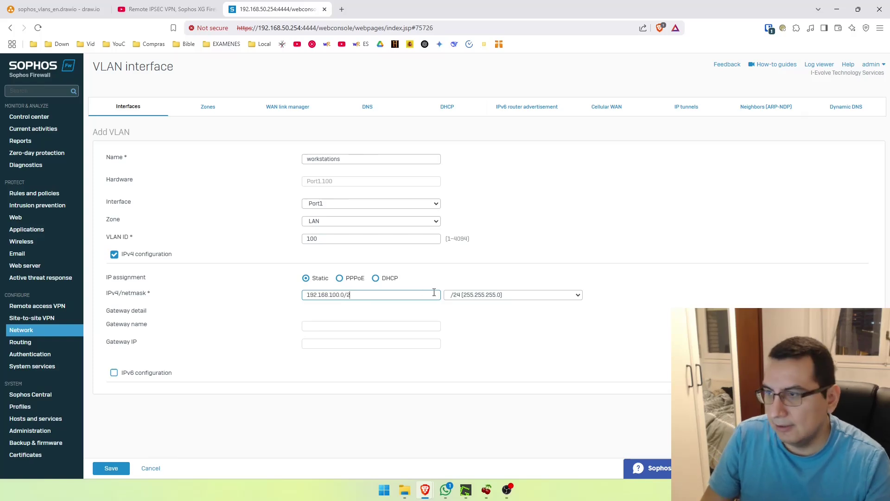
{"action": "type", "text": "4"}
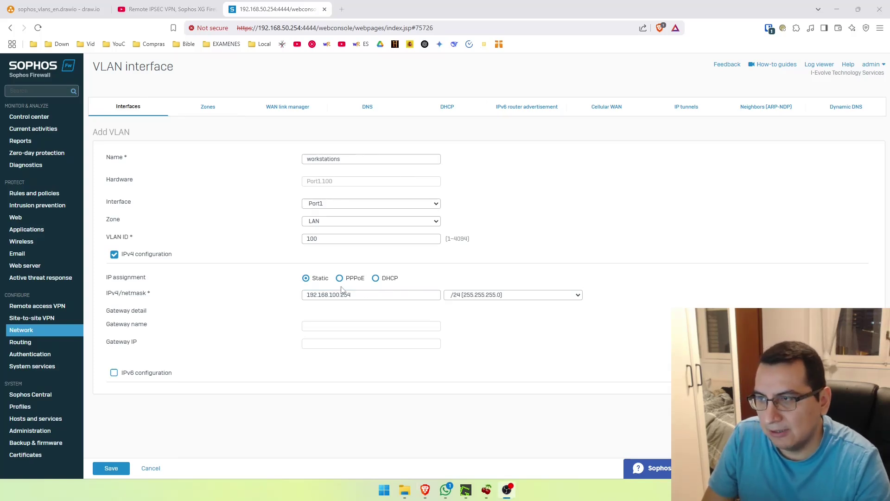
{"action": "left_click", "coordinate": [69, 9]}
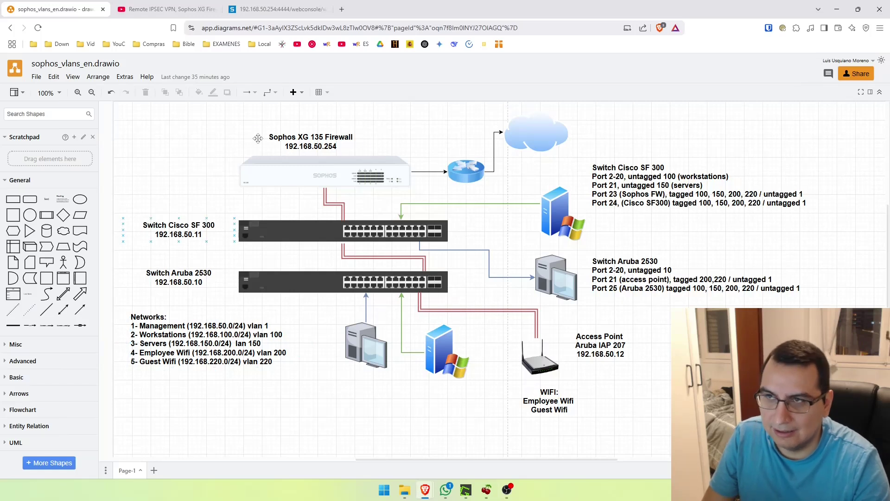
{"action": "left_click", "coordinate": [279, 9]}
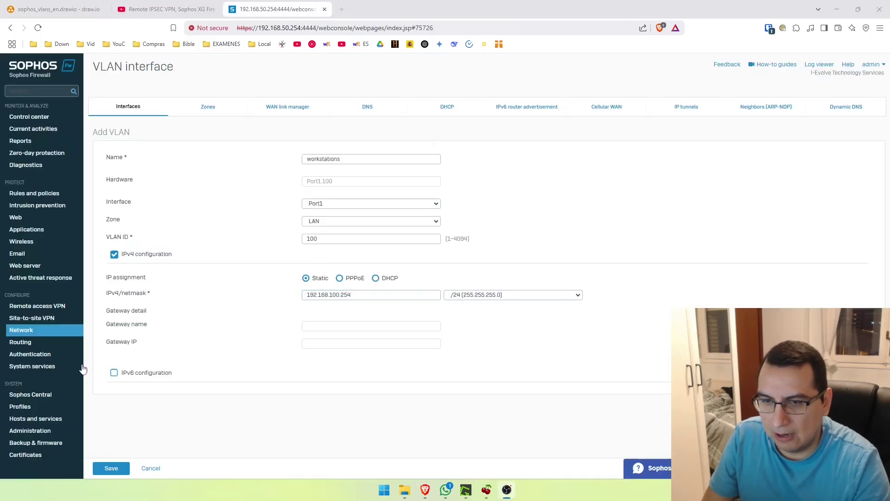
{"action": "left_click", "coordinate": [360, 295]}
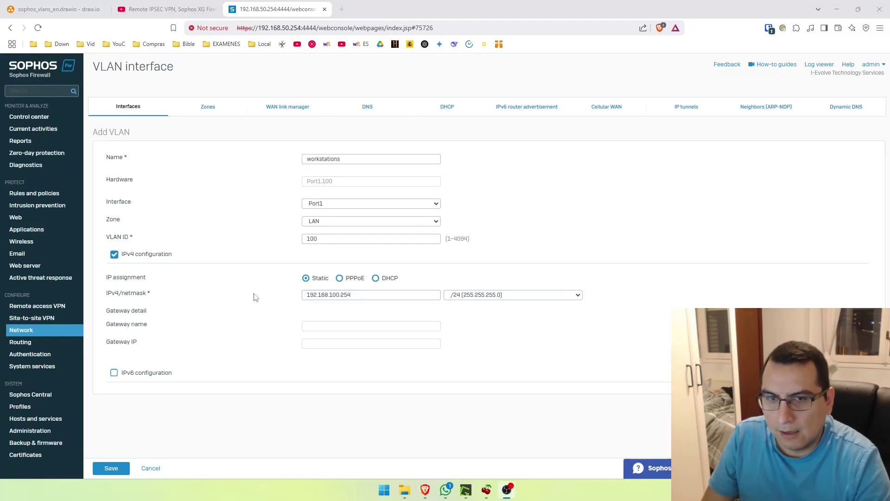
{"action": "left_click", "coordinate": [364, 299]}
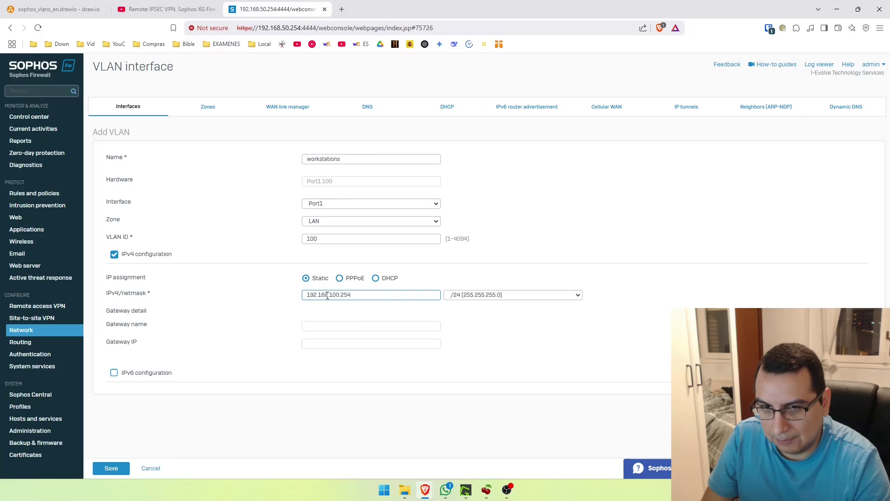
{"action": "key", "text": "alt+Tab"}
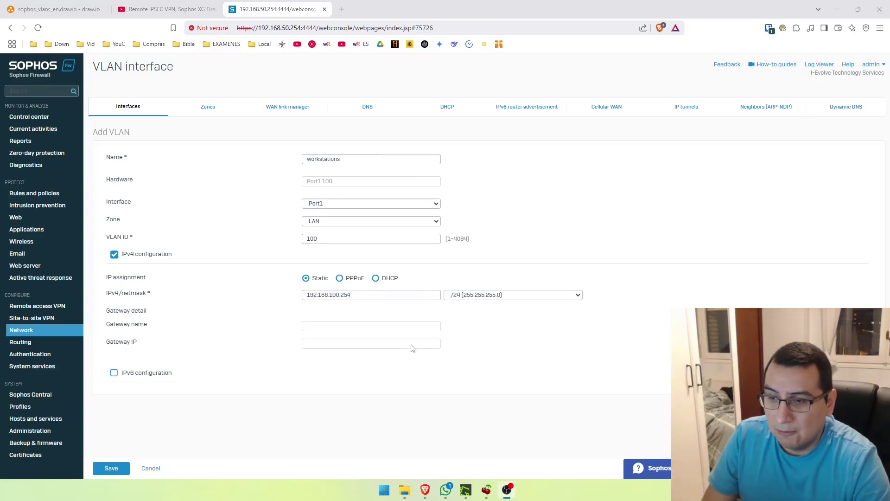
{"action": "left_click", "coordinate": [114, 469]}
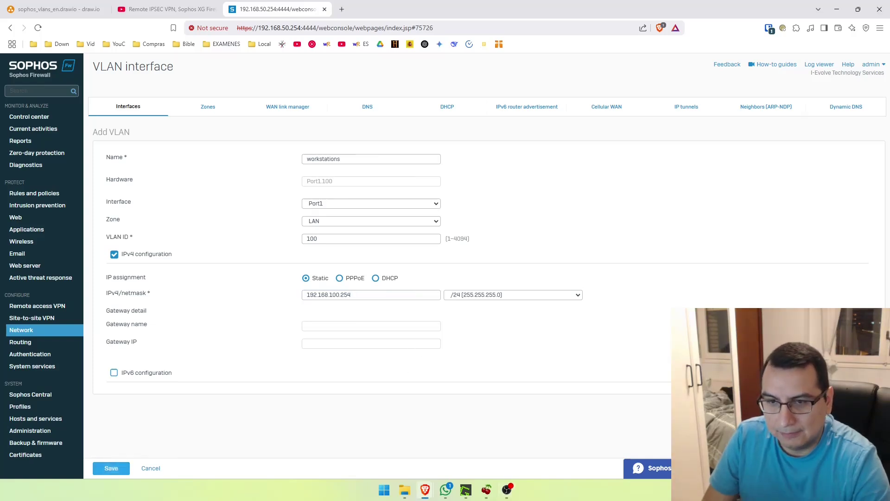
{"action": "left_click", "coordinate": [96, 465]}
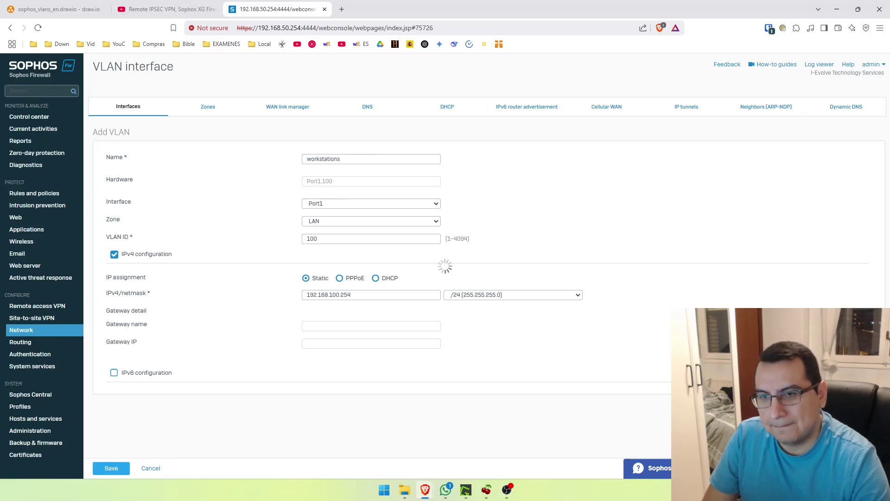
Filter the interface list to VLANs, then bring back the network diagram tab
{"action": "left_click", "coordinate": [133, 137]}
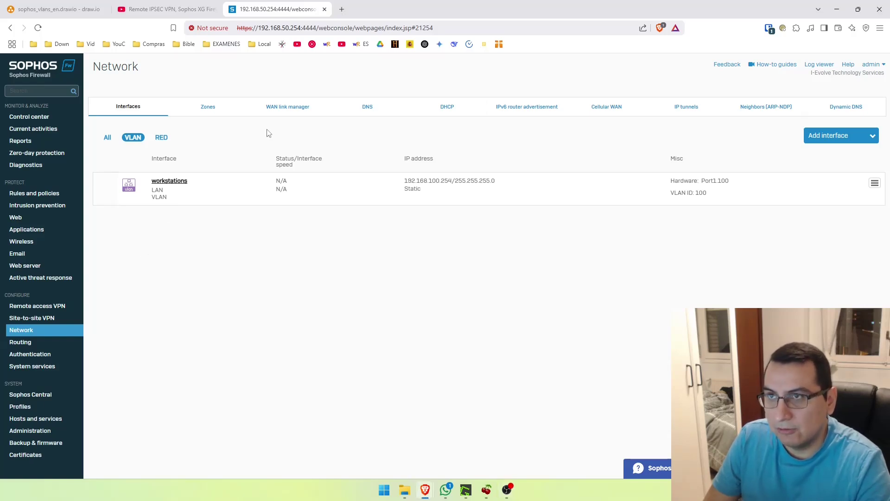
{"action": "key", "text": "ctrl+1"}
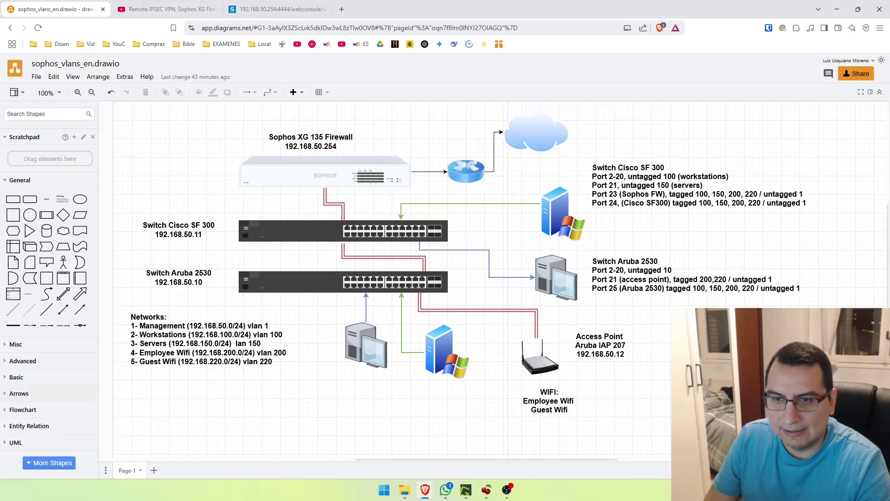
{"action": "key", "text": "ctrl+w"}
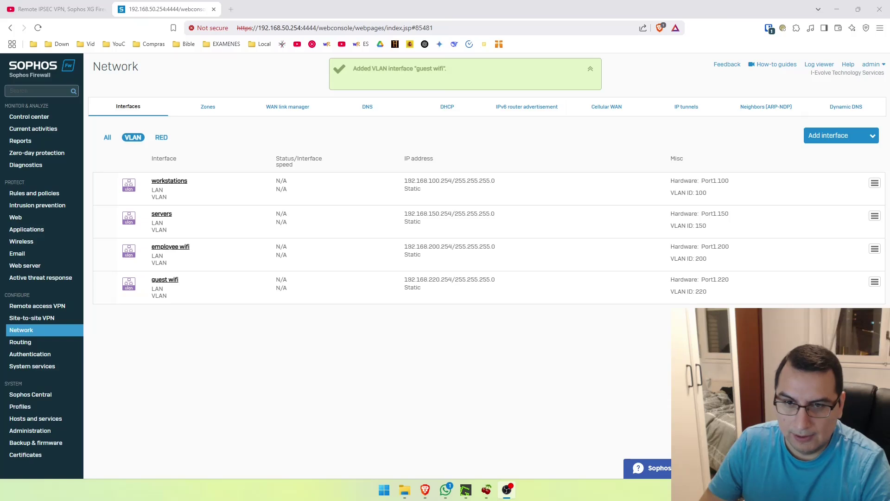
{"action": "key", "text": "ctrl+shift+t"}
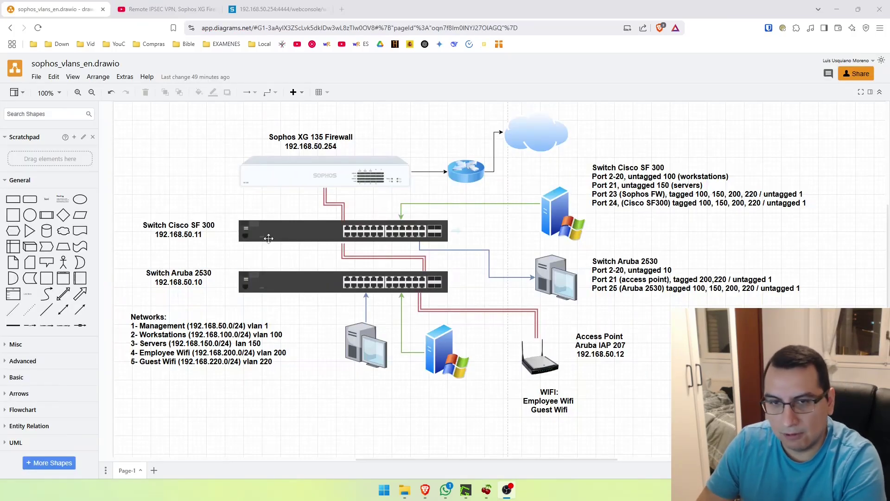
Log in to the Cisco SF300 switch and go to VLAN Management > Create VLAN
{"action": "left_click", "coordinate": [229, 231]}
{"action": "left_click", "coordinate": [103, 270]}
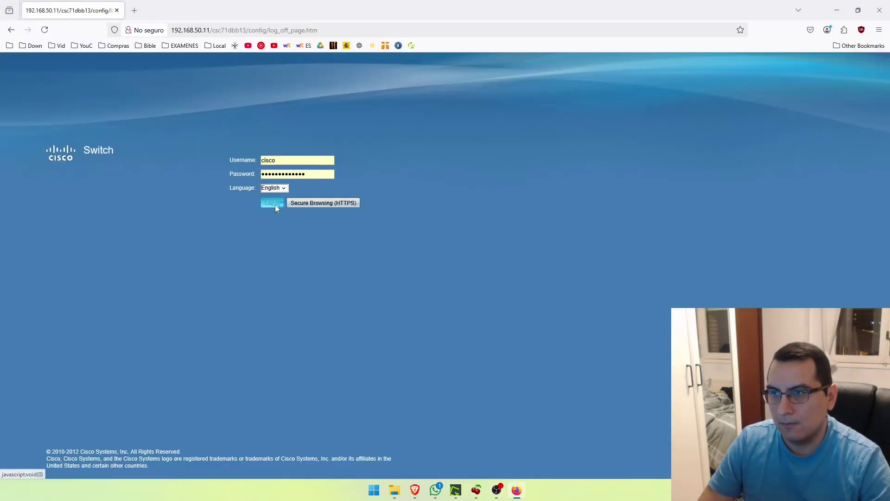
{"action": "left_click", "coordinate": [272, 203]}
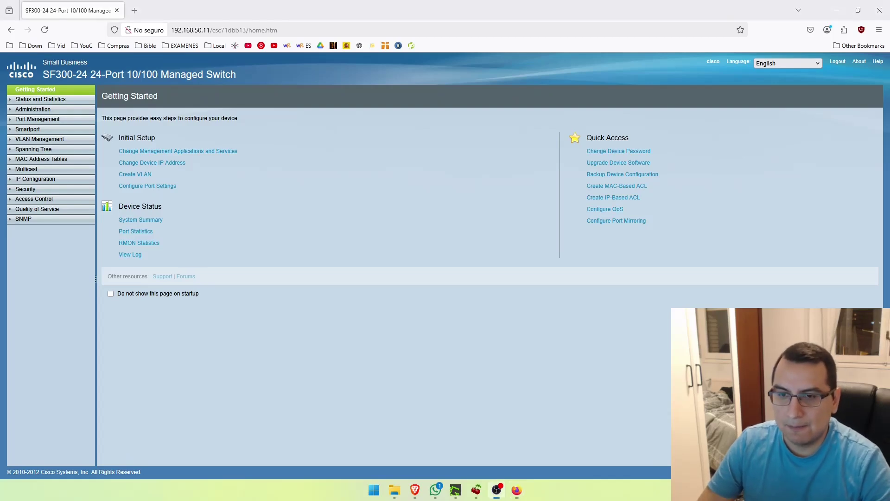
{"action": "left_click", "coordinate": [40, 140]}
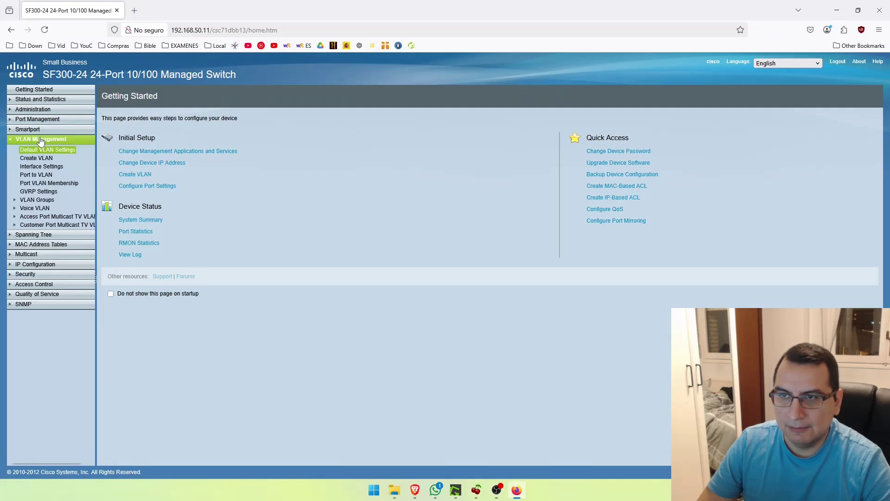
{"action": "left_click", "coordinate": [37, 158]}
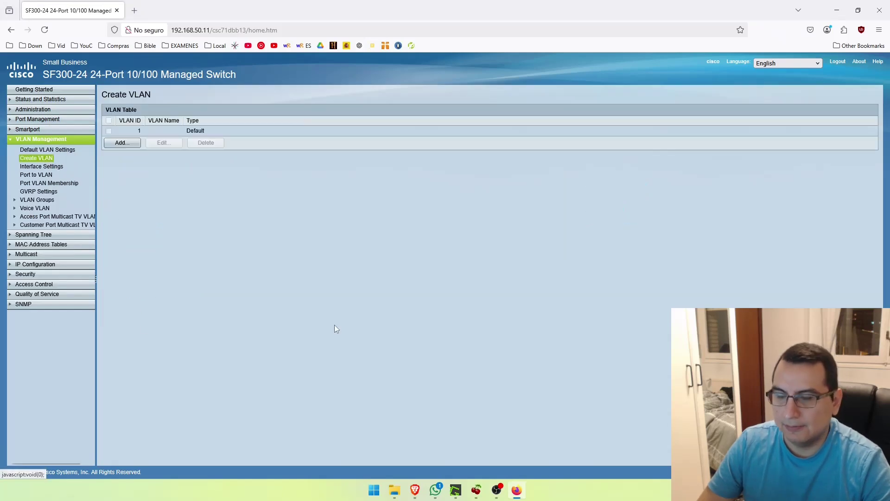
Add VLAN 100 named 'workstations' to the switch's VLAN table
{"action": "left_click", "coordinate": [122, 143]}
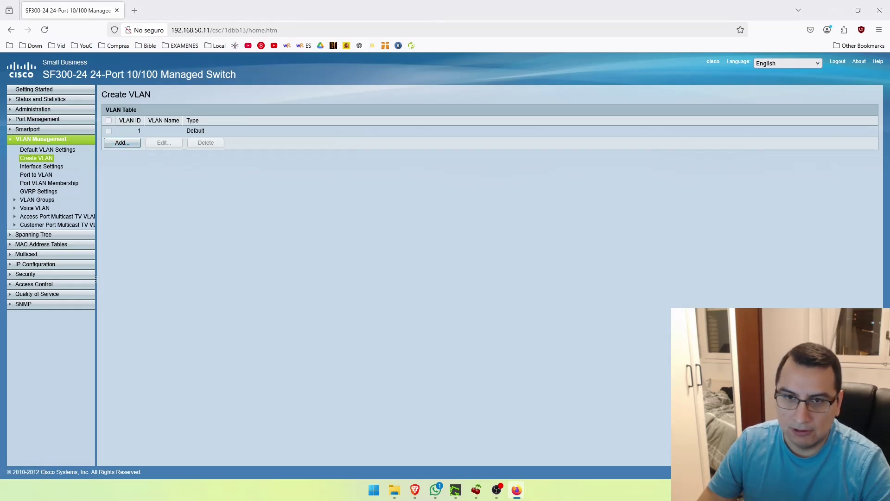
{"action": "left_click", "coordinate": [453, 194]}
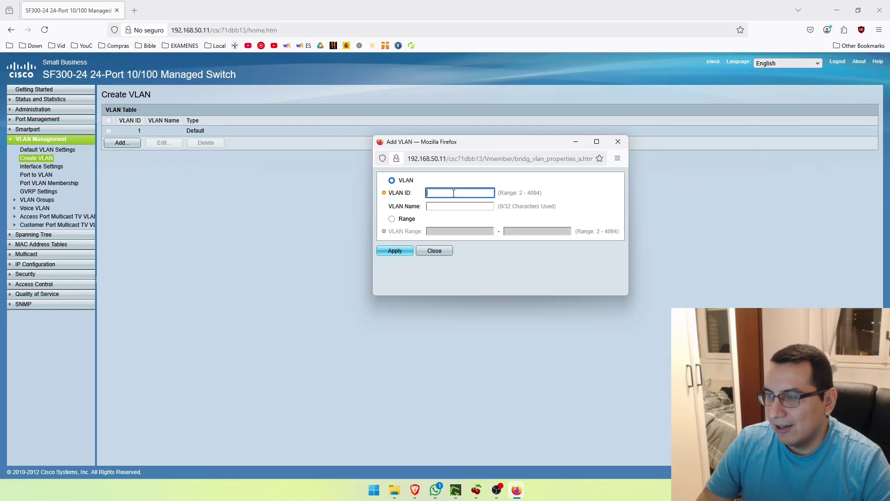
{"action": "type", "text": "100"}
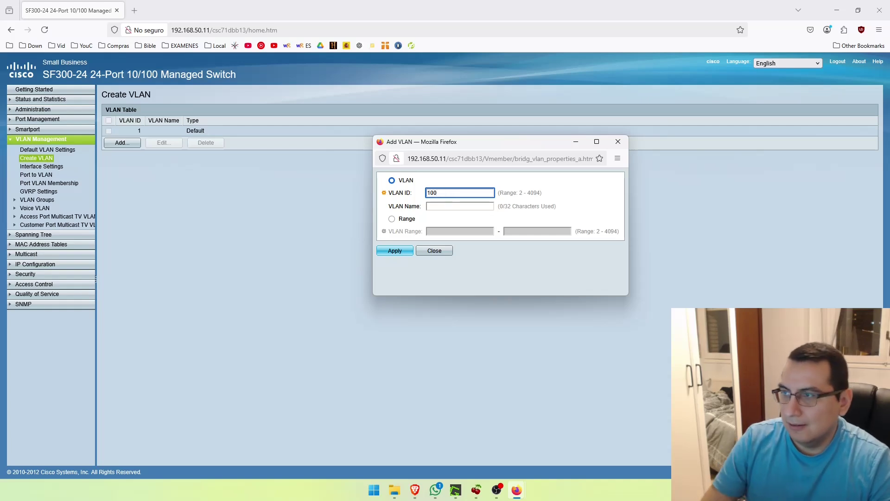
{"action": "key", "text": "Tab"}
{"action": "type", "text": "workstations"}
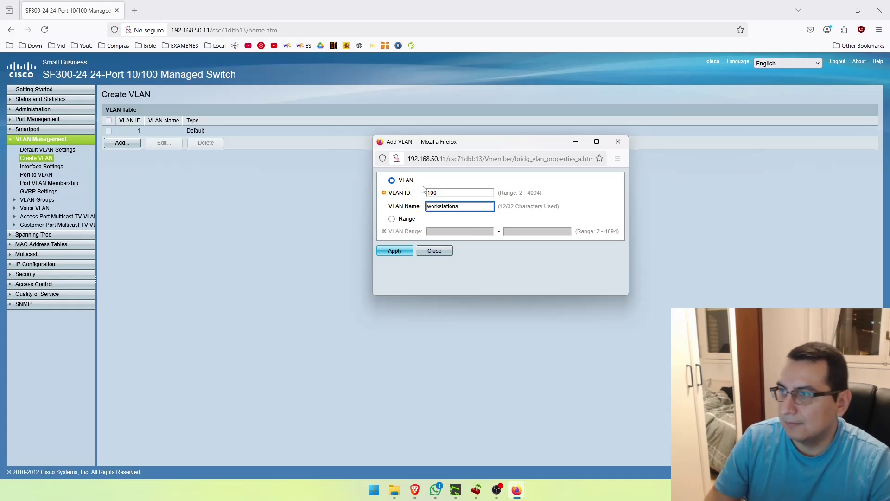
{"action": "left_click", "coordinate": [394, 250]}
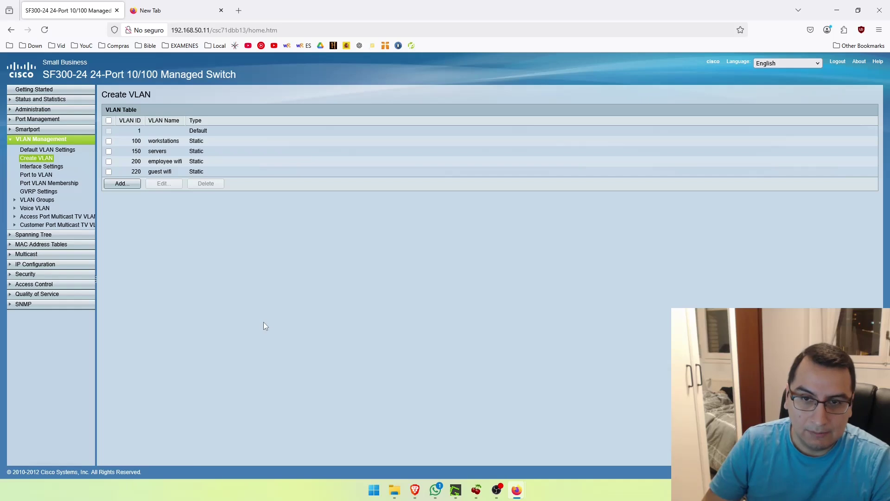
Copy the switch's running configuration to the startup configuration and confirm the overwrite
{"action": "left_click", "coordinate": [328, 318]}
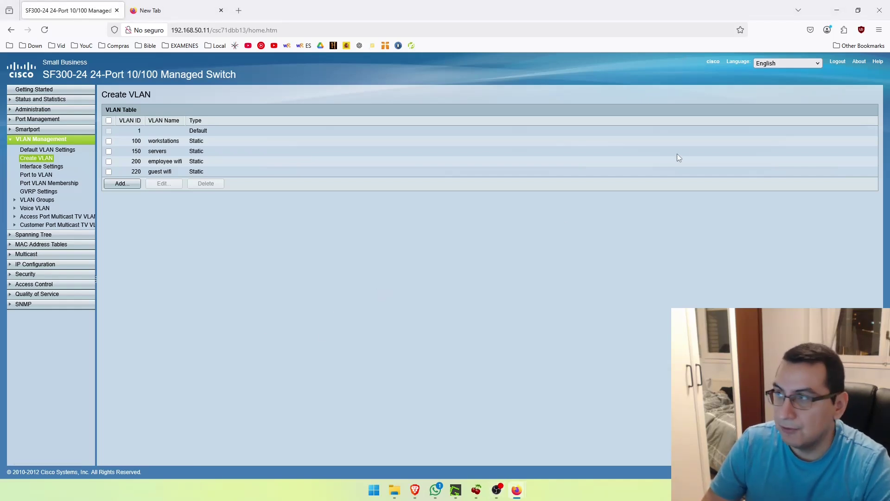
{"action": "left_click", "coordinate": [706, 62]}
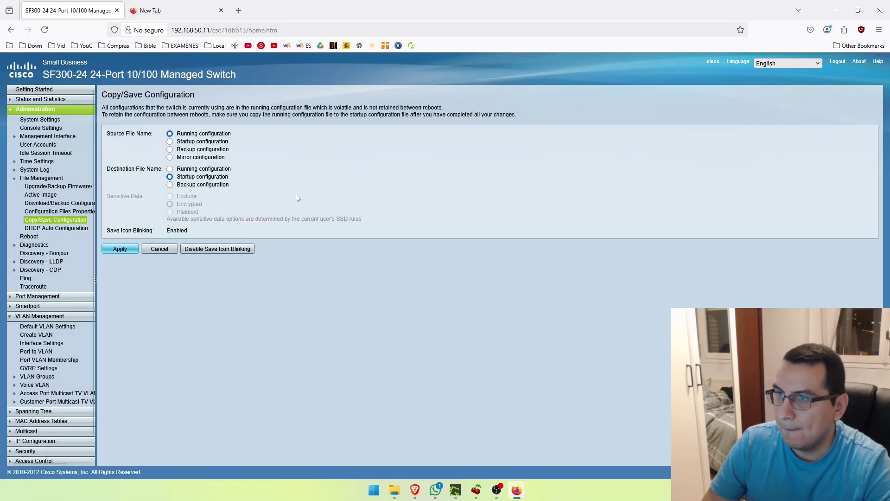
{"action": "left_click", "coordinate": [119, 251]}
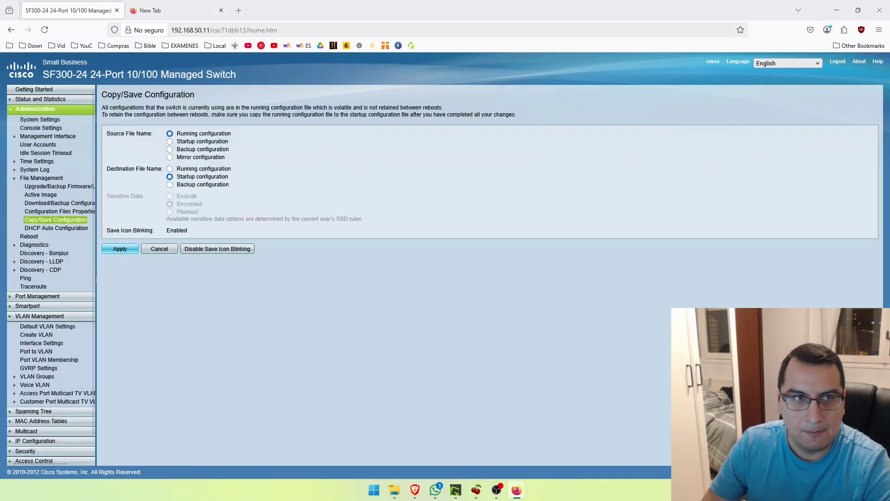
{"action": "left_click", "coordinate": [486, 275]}
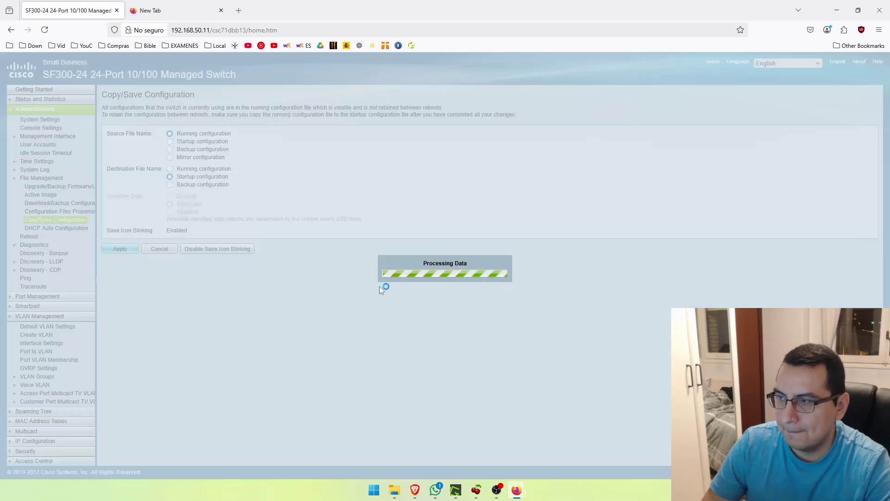
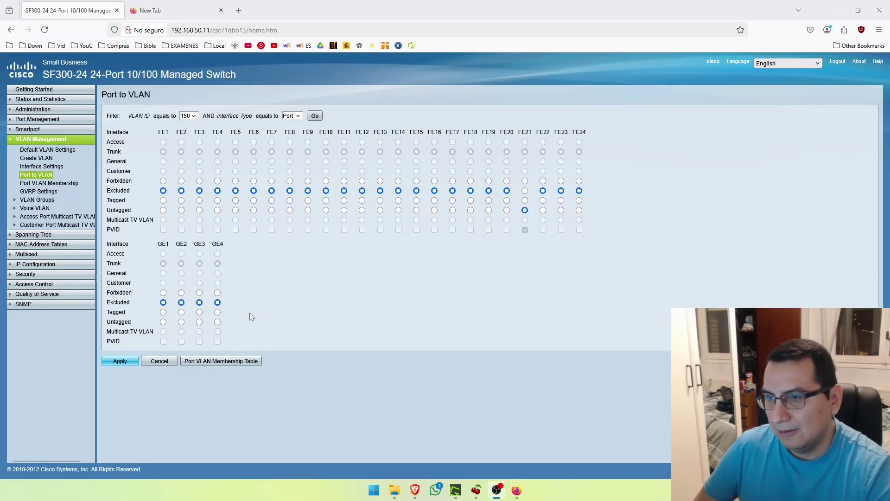
Apply FE21's untagged membership in VLAN 150
{"action": "left_click", "coordinate": [116, 362]}
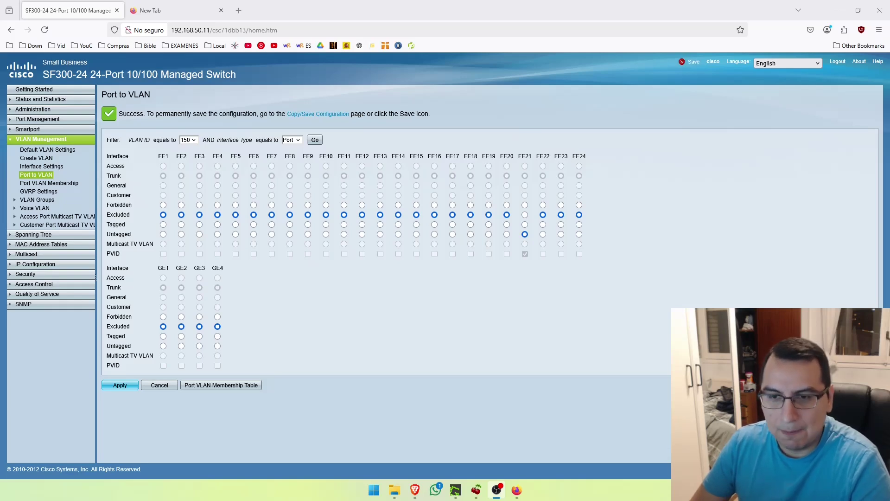
Filter the port table to VLAN 100 and mark FE2 through FE7 untagged
{"action": "left_click", "coordinate": [187, 139]}
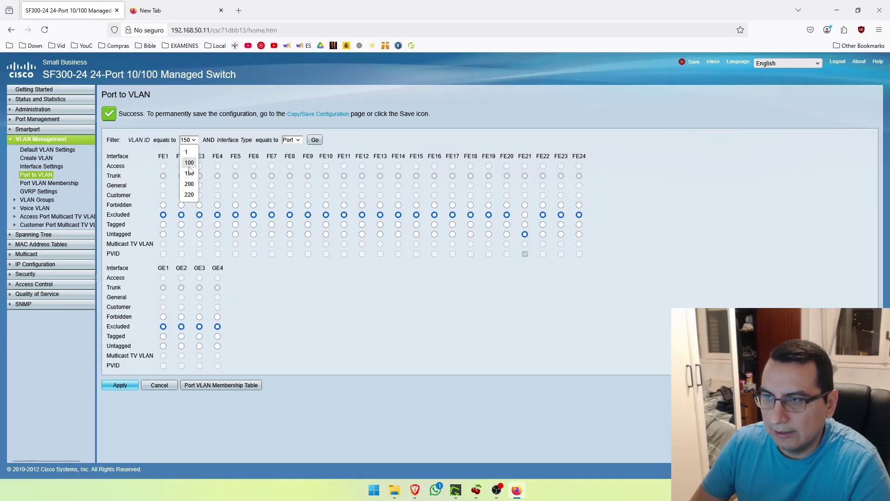
{"action": "left_click", "coordinate": [190, 162]}
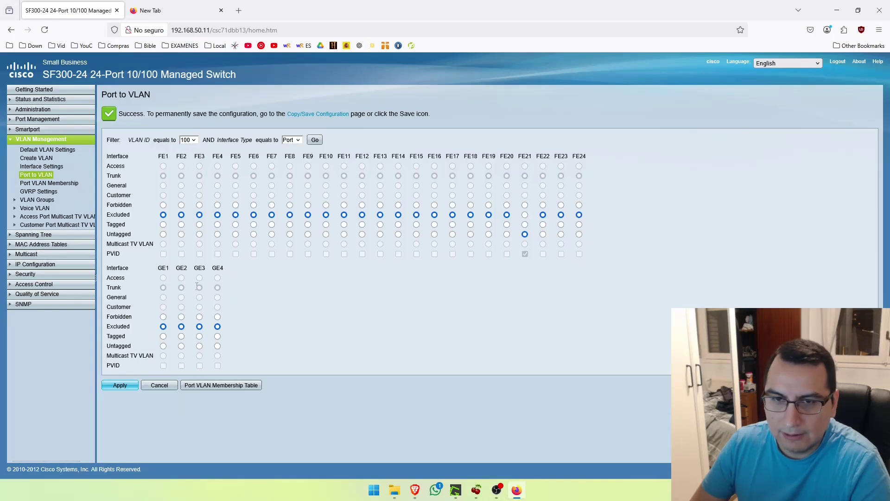
{"action": "left_click", "coordinate": [315, 140]}
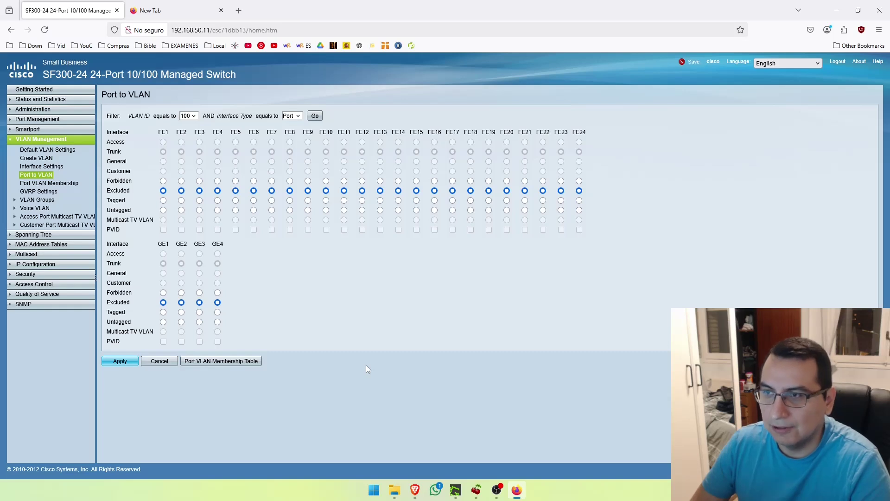
{"action": "left_click", "coordinate": [181, 210]}
{"action": "left_click", "coordinate": [199, 210]}
{"action": "left_click", "coordinate": [217, 210]}
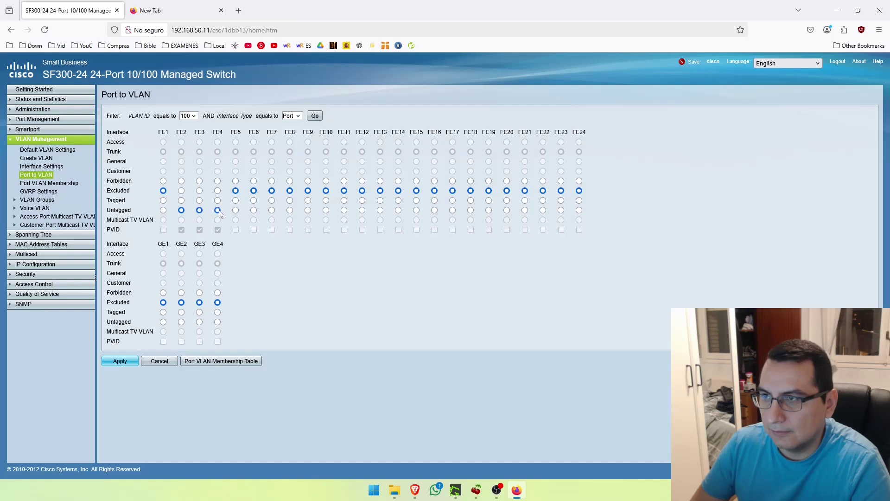
{"action": "left_click", "coordinate": [254, 210]}
{"action": "left_click", "coordinate": [273, 211]}
Mark FE10 through FE20 untagged in VLAN 100, apply, and switch to the diagram
{"action": "left_click", "coordinate": [326, 210]}
{"action": "left_click", "coordinate": [344, 210]}
{"action": "left_click", "coordinate": [362, 210]}
{"action": "left_click", "coordinate": [380, 210]}
{"action": "left_click", "coordinate": [400, 210]}
{"action": "left_click", "coordinate": [417, 211]}
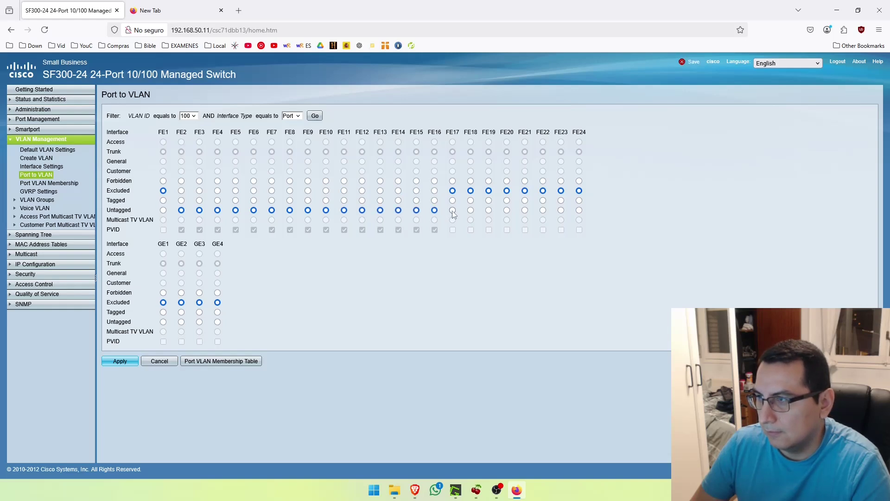
{"action": "left_click", "coordinate": [471, 210]}
{"action": "left_click", "coordinate": [489, 210]}
{"action": "left_click", "coordinate": [507, 210]}
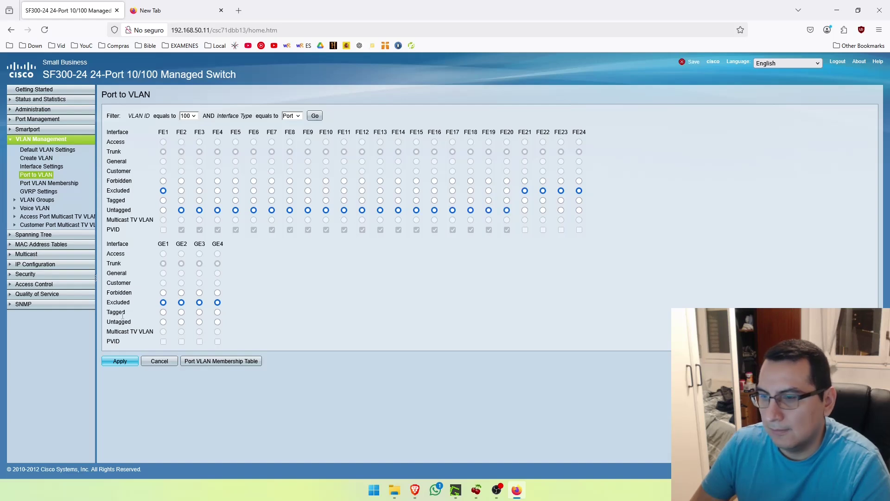
{"action": "left_click", "coordinate": [120, 364]}
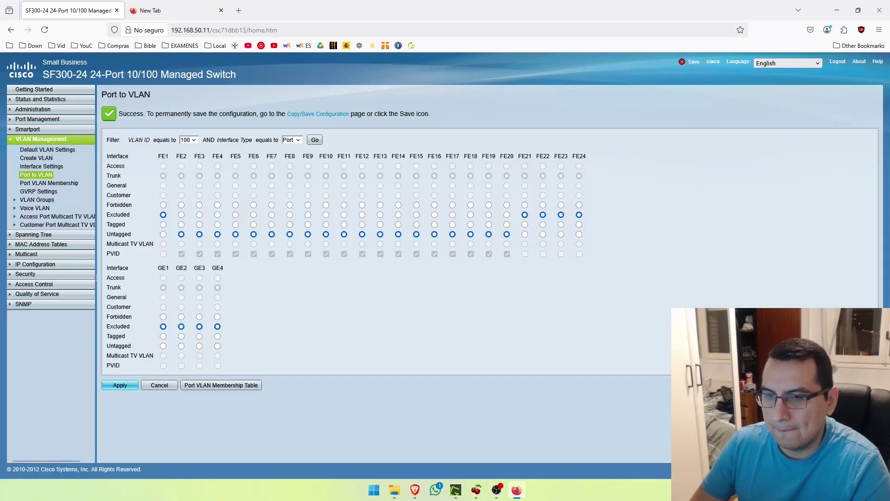
{"action": "key", "text": "alt+Tab"}
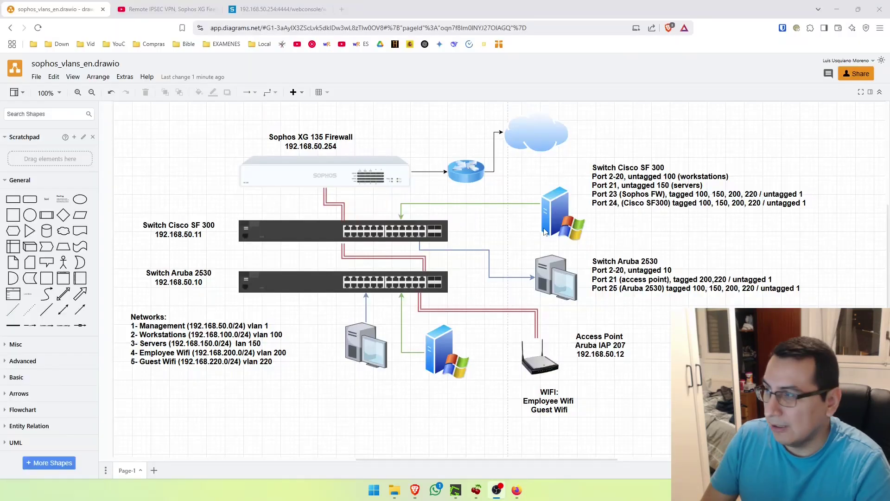
Review the Cisco SF 300 port notes in draw.io, then return to the switch
{"action": "left_click", "coordinate": [611, 201]}
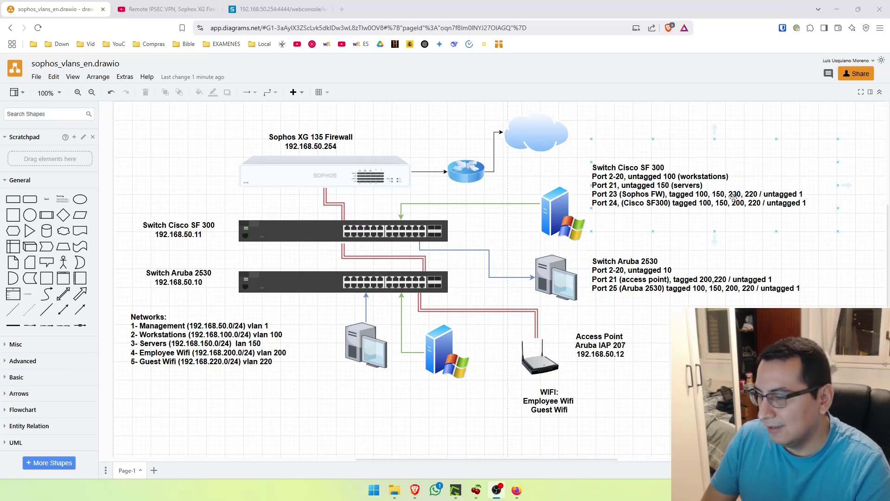
{"action": "key", "text": "Tab"}
{"action": "key", "text": "alt+Tab"}
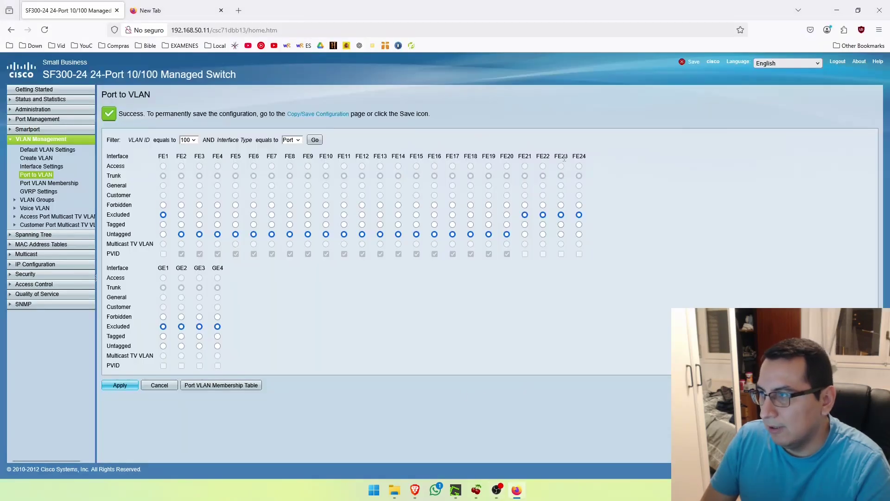
Make FE23 tagged in VLAN 100 and in VLAN 150, applying each change
{"action": "left_click", "coordinate": [561, 224]}
{"action": "left_click", "coordinate": [119, 386]}
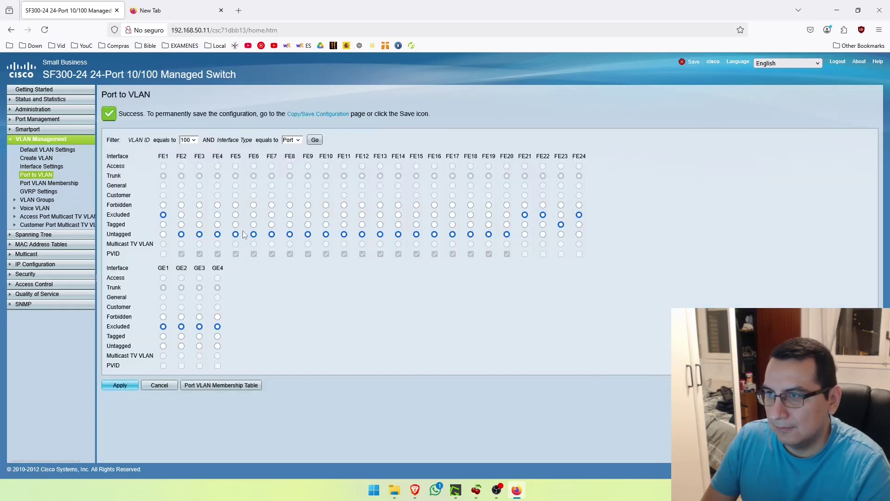
{"action": "left_click", "coordinate": [196, 140]}
{"action": "left_click", "coordinate": [198, 186]}
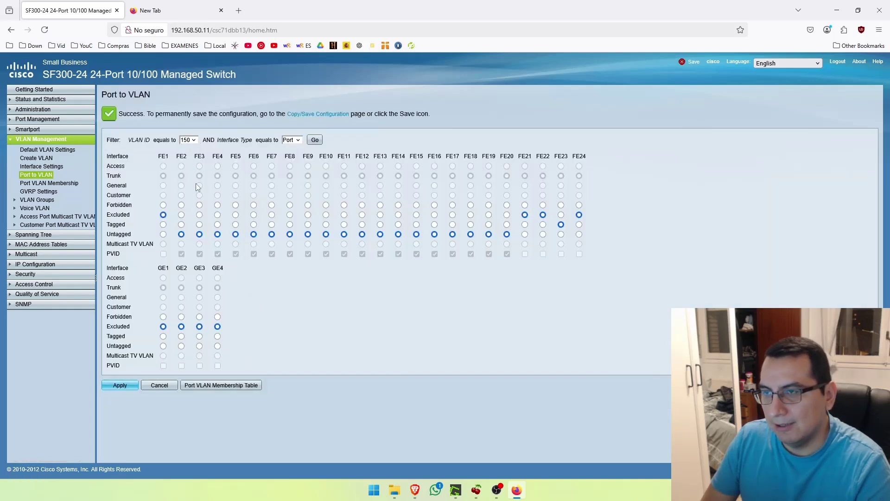
{"action": "left_click", "coordinate": [315, 141]}
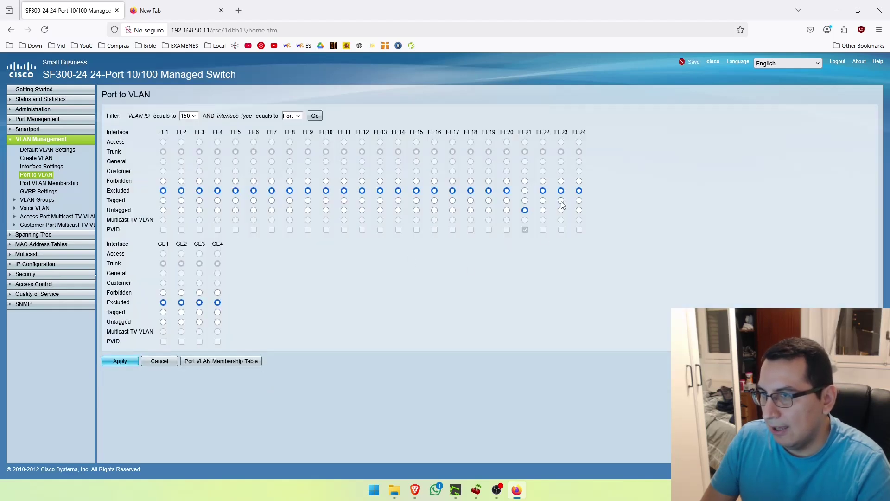
{"action": "left_click", "coordinate": [561, 201]}
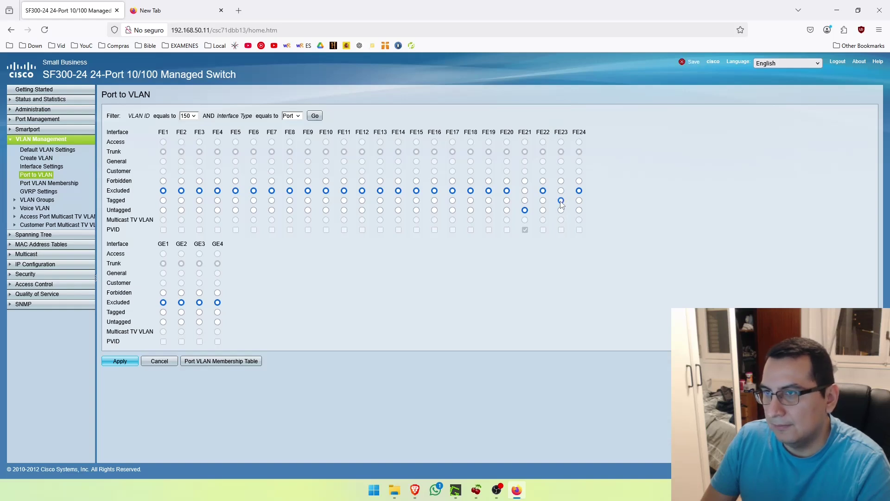
{"action": "left_click", "coordinate": [120, 364]}
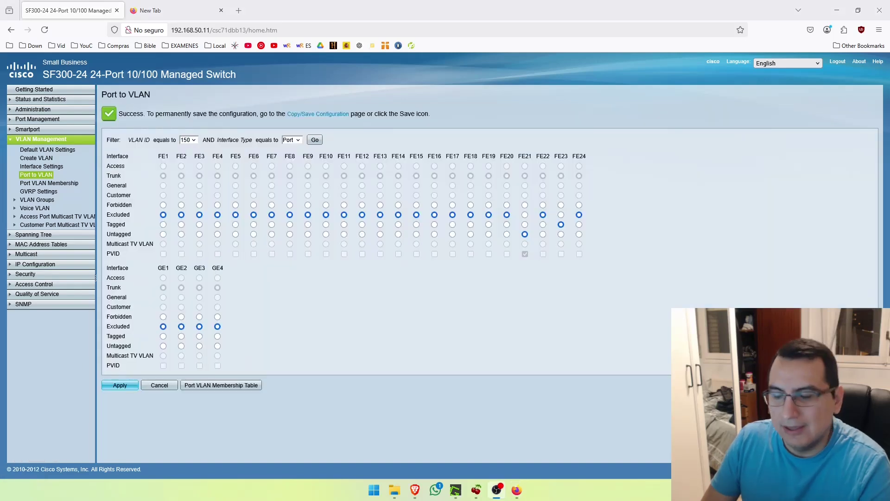
{"action": "left_click", "coordinate": [188, 140]}
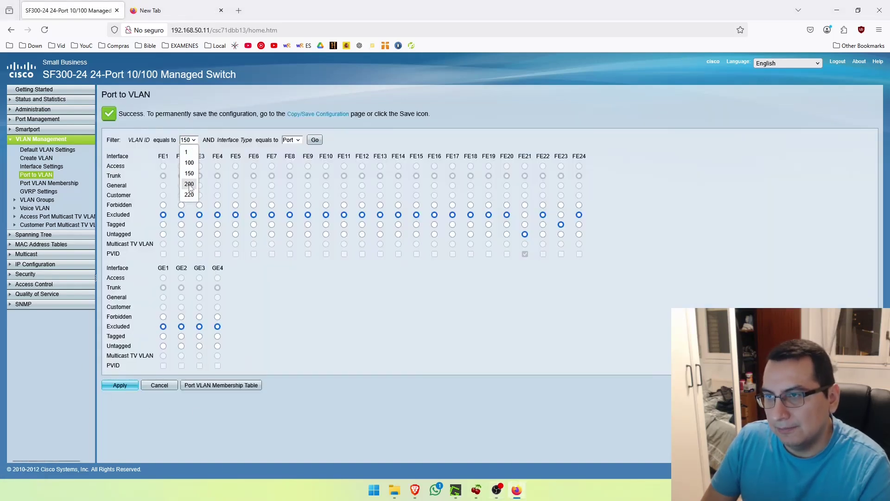
Make FE23 a tagged member of VLAN 200 and apply
{"action": "left_click", "coordinate": [189, 185]}
{"action": "left_click", "coordinate": [316, 140]}
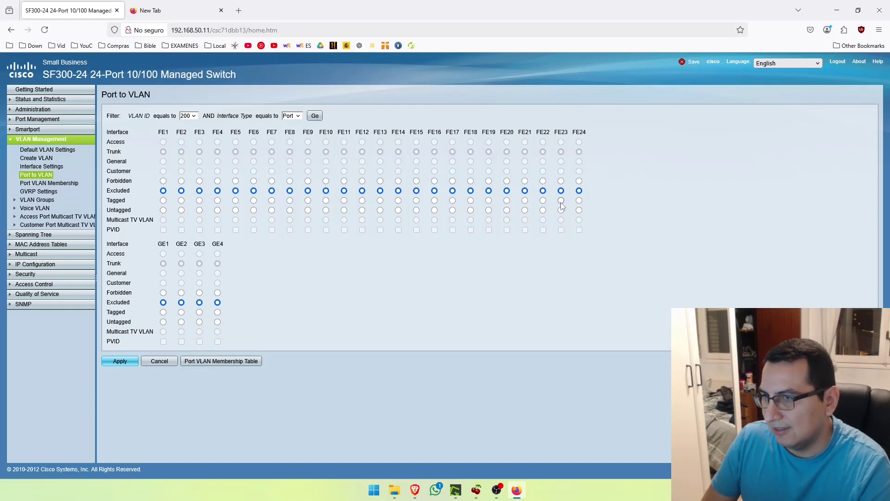
{"action": "left_click", "coordinate": [122, 361]}
Make FE23 tagged in VLAN 220, apply, then check the diagram and return
{"action": "left_click", "coordinate": [189, 139]}
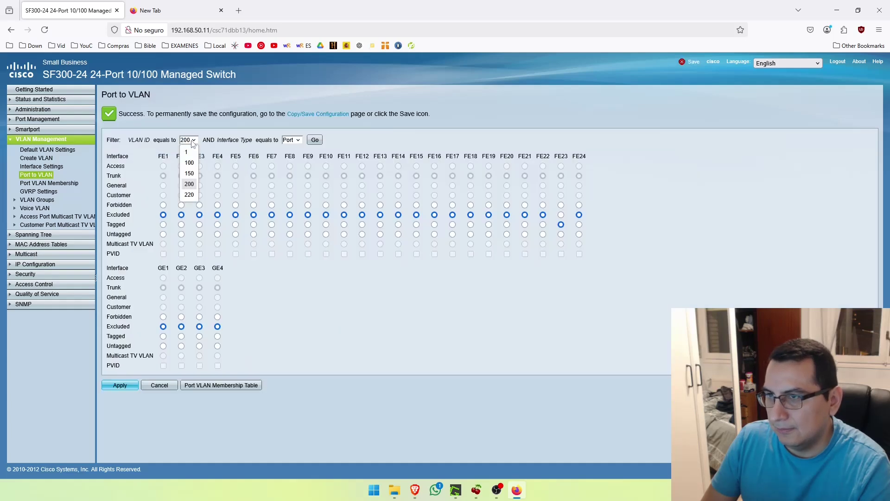
{"action": "left_click", "coordinate": [190, 195]}
{"action": "left_click", "coordinate": [317, 141]}
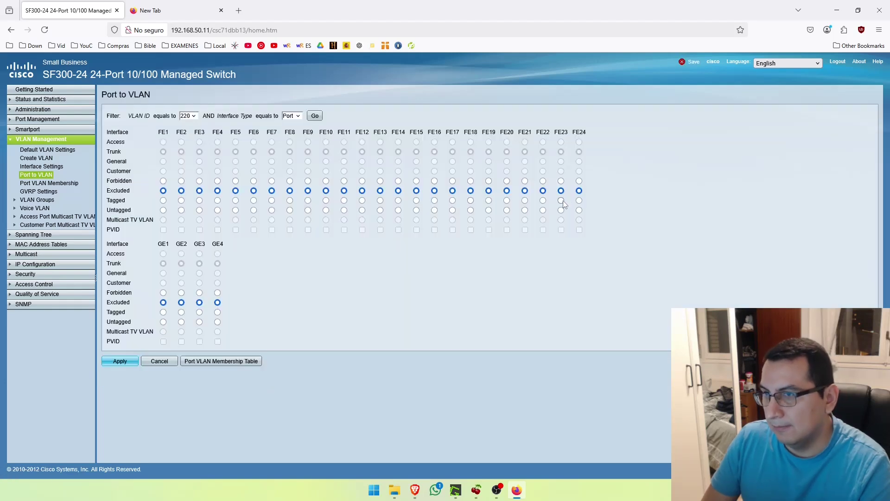
{"action": "left_click", "coordinate": [561, 201]}
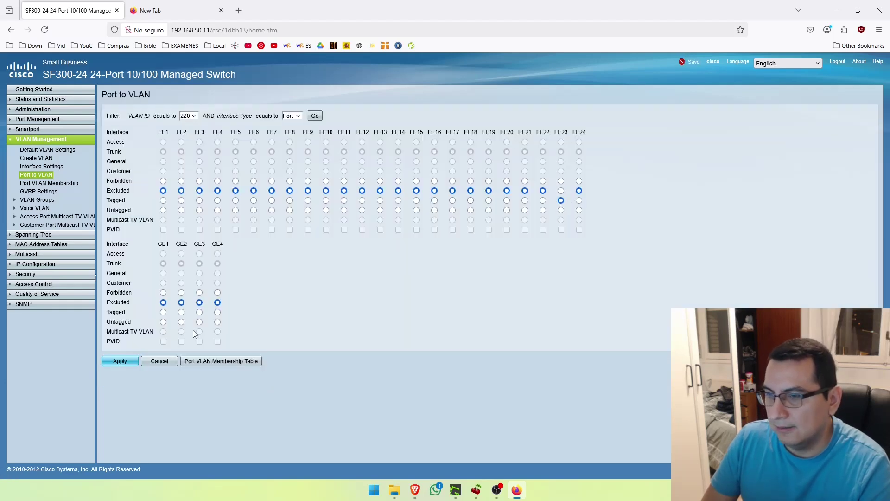
{"action": "left_click", "coordinate": [122, 361]}
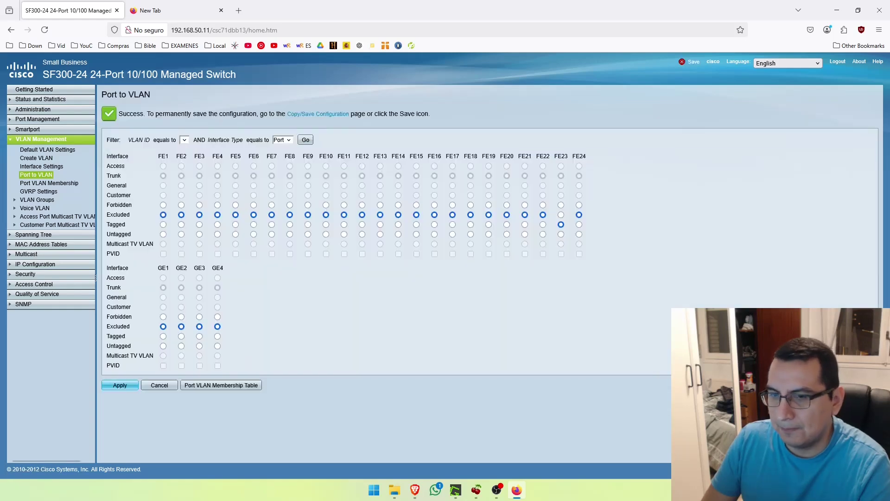
{"action": "key", "text": "alt+Tab"}
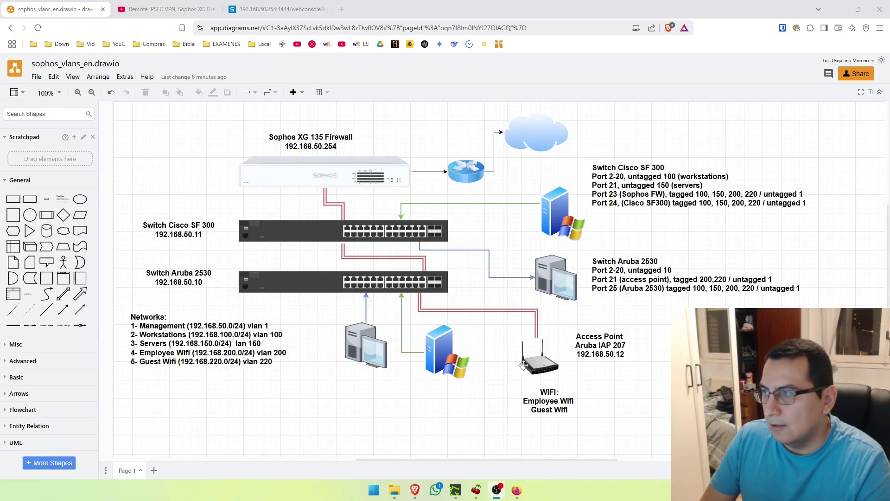
{"action": "left_click", "coordinate": [520, 493]}
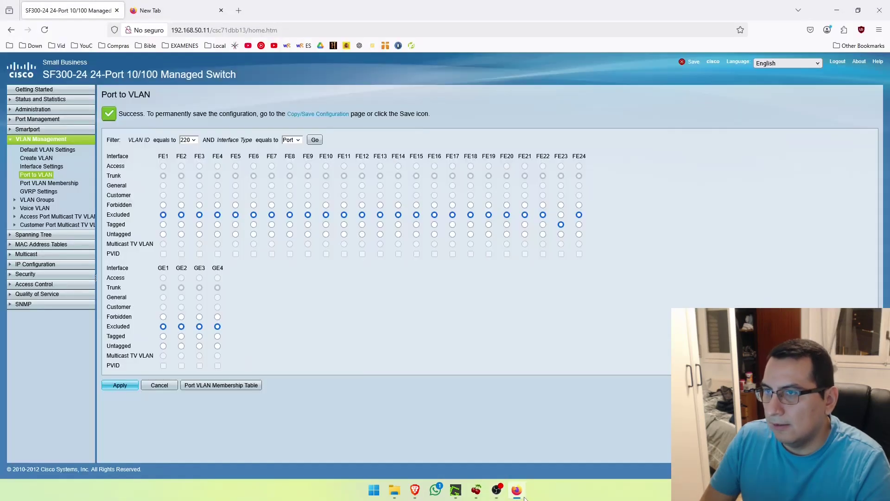
Make FE24 a tagged member of VLAN 100 and apply
{"action": "left_click", "coordinate": [191, 140]}
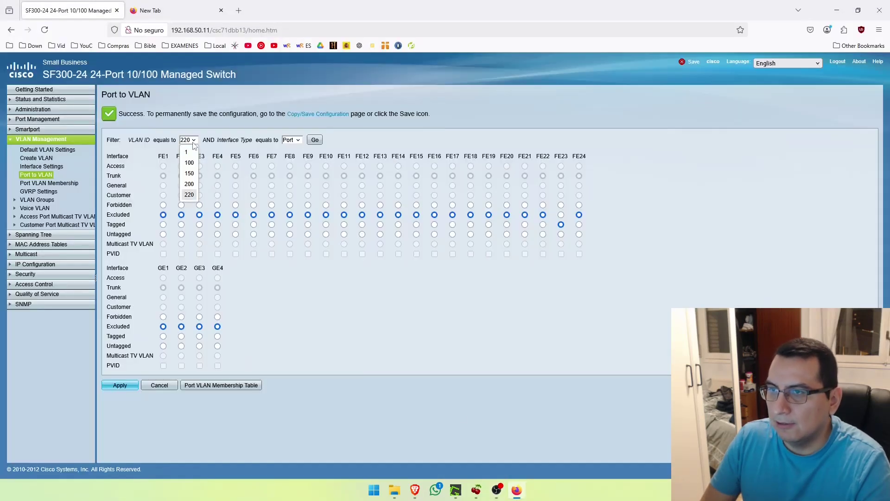
{"action": "left_click", "coordinate": [195, 163]}
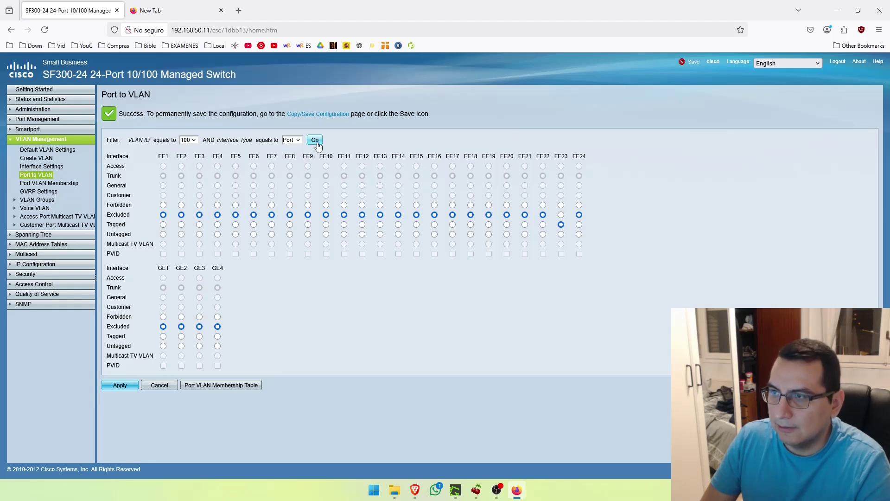
{"action": "left_click", "coordinate": [315, 139]}
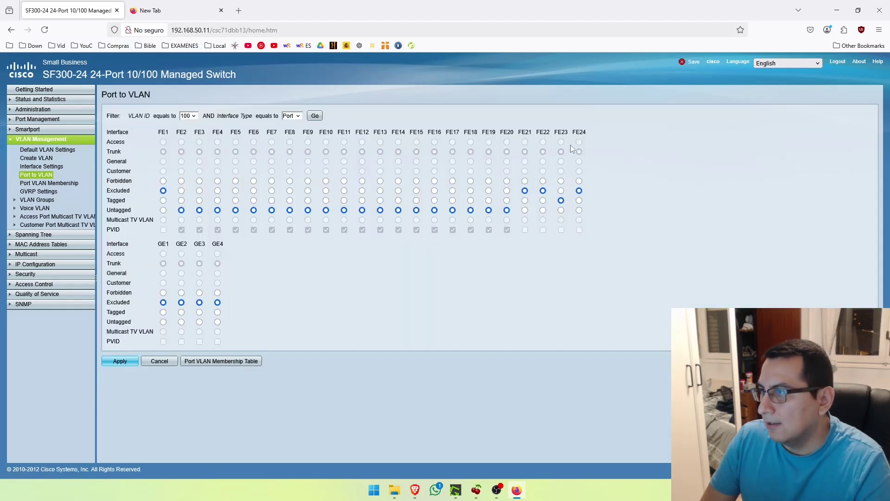
{"action": "left_click", "coordinate": [579, 201]}
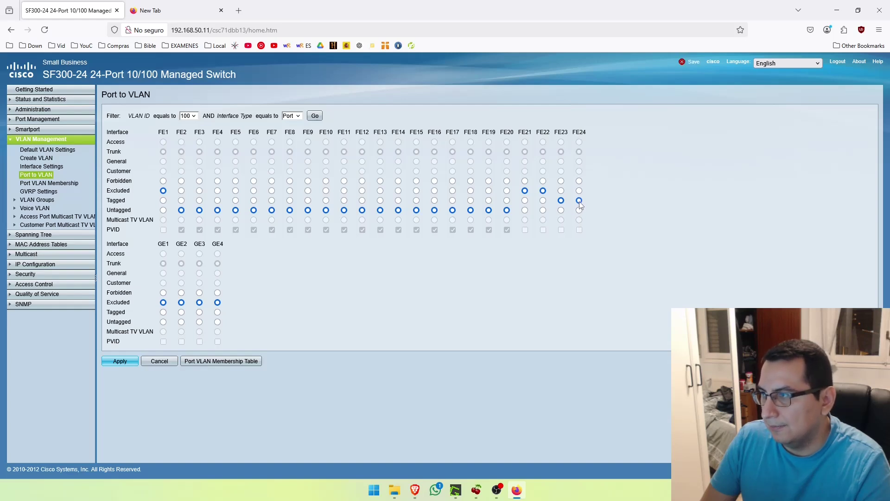
{"action": "left_click", "coordinate": [122, 361]}
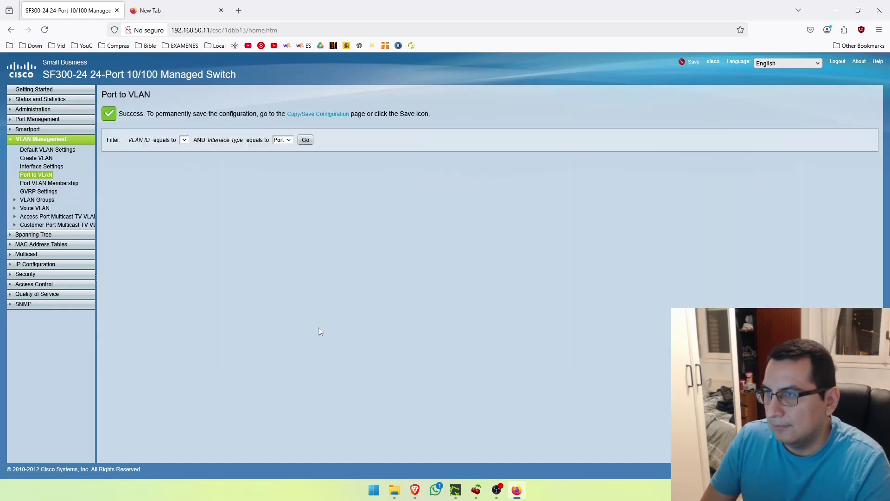
Make FE24 an untagged member of VLAN 150 and apply
{"action": "left_click", "coordinate": [190, 141]}
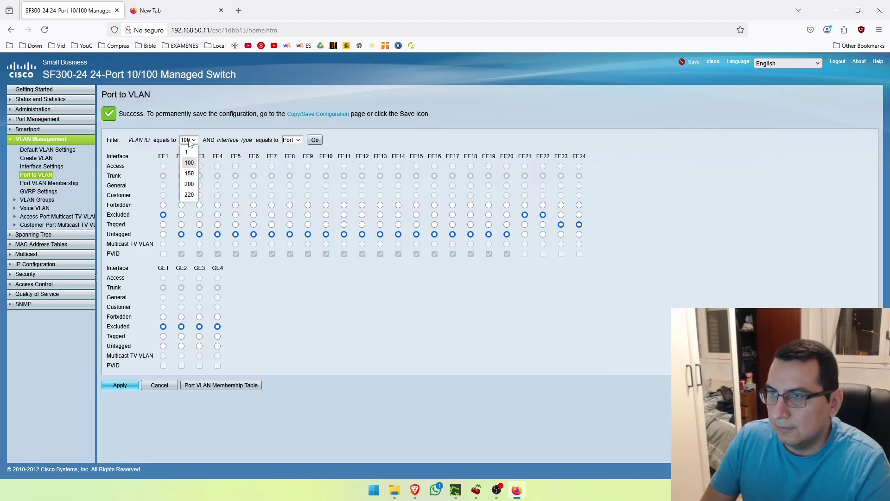
{"action": "left_click", "coordinate": [188, 173]}
{"action": "left_click", "coordinate": [315, 140]}
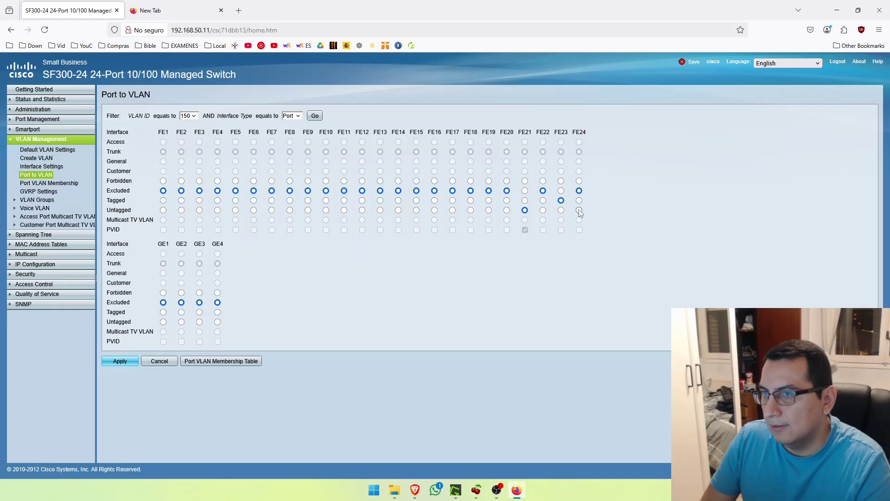
{"action": "left_click", "coordinate": [579, 210]}
{"action": "left_click", "coordinate": [120, 365]}
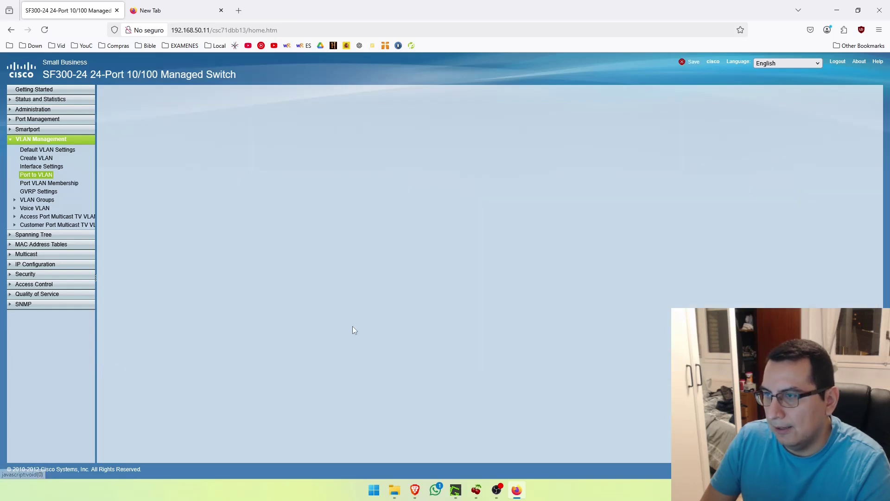
Apply FE24's tagged membership in VLAN 200
{"action": "left_click", "coordinate": [189, 140]}
{"action": "left_click", "coordinate": [194, 184]}
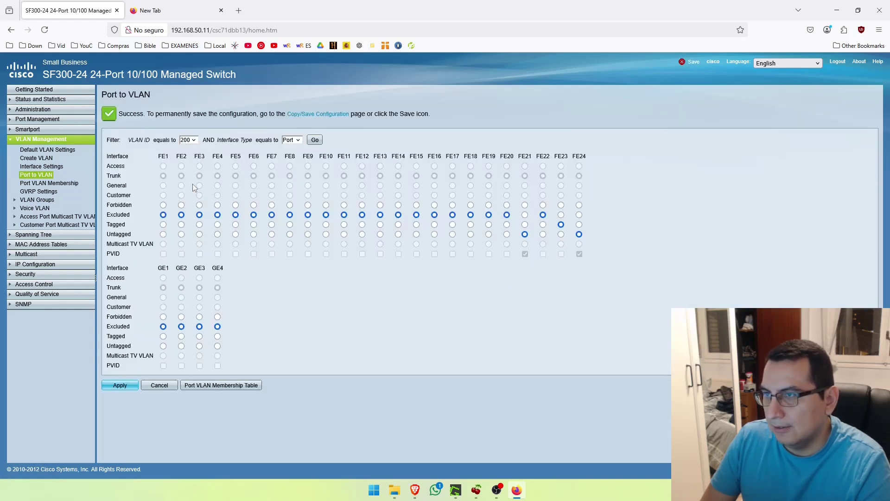
{"action": "left_click", "coordinate": [315, 140]}
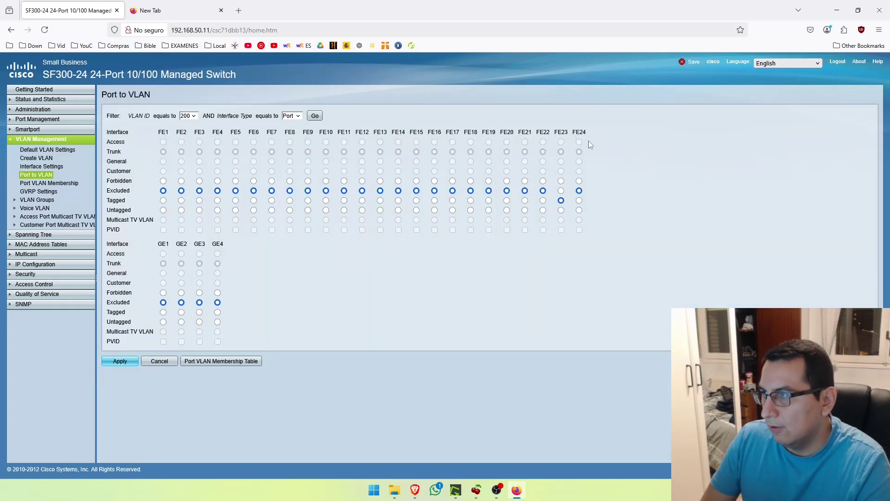
{"action": "left_click", "coordinate": [120, 361]}
Add FE24 as a tagged member of VLAN 220 and apply
{"action": "left_click", "coordinate": [193, 140]}
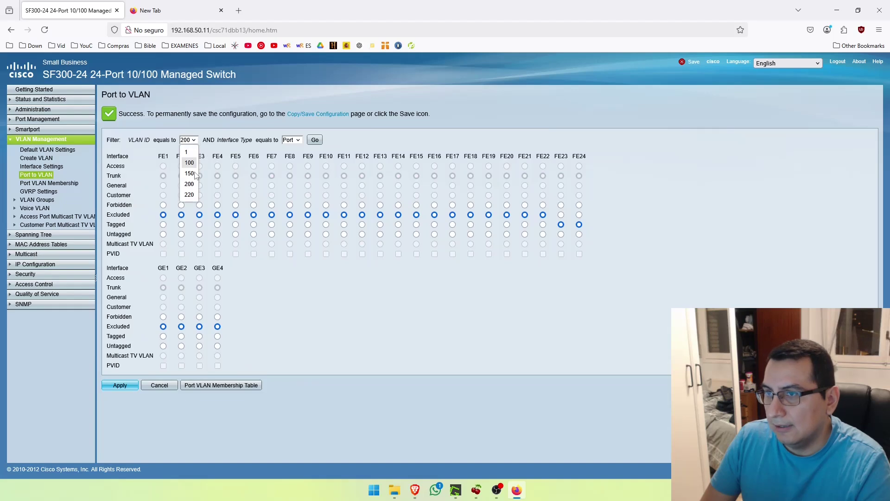
{"action": "left_click", "coordinate": [191, 195]}
{"action": "left_click", "coordinate": [315, 140]}
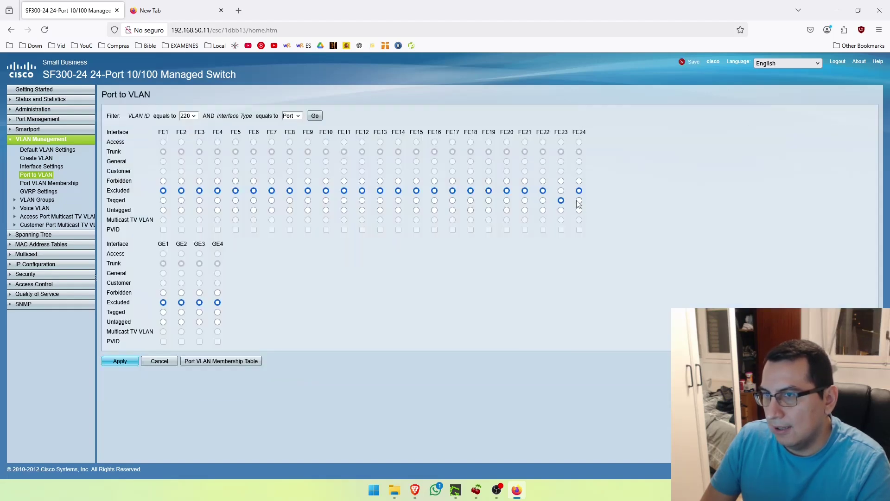
{"action": "left_click", "coordinate": [119, 362]}
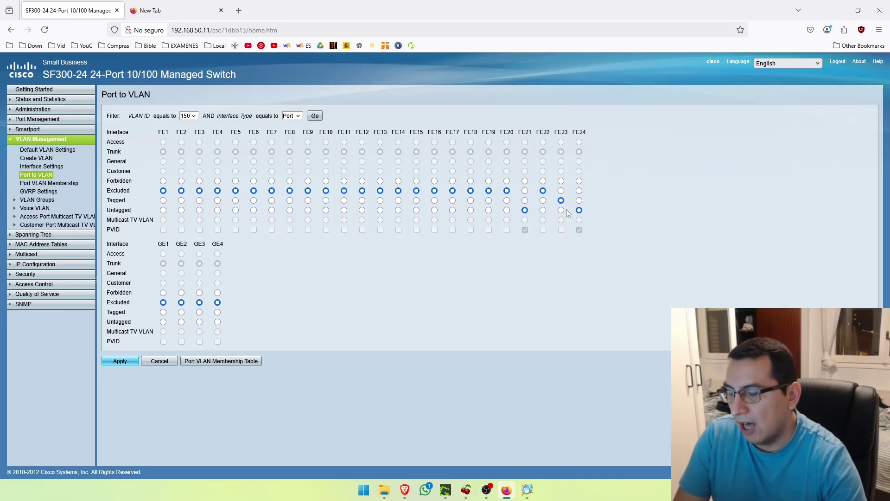
Change FE24 from untagged to tagged on VLAN 150 and apply
{"action": "left_click", "coordinate": [579, 202]}
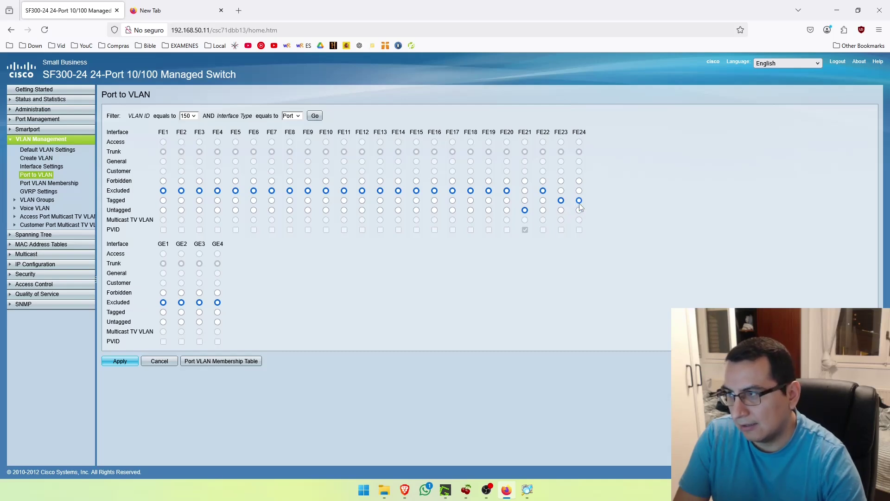
{"action": "left_click", "coordinate": [119, 361]}
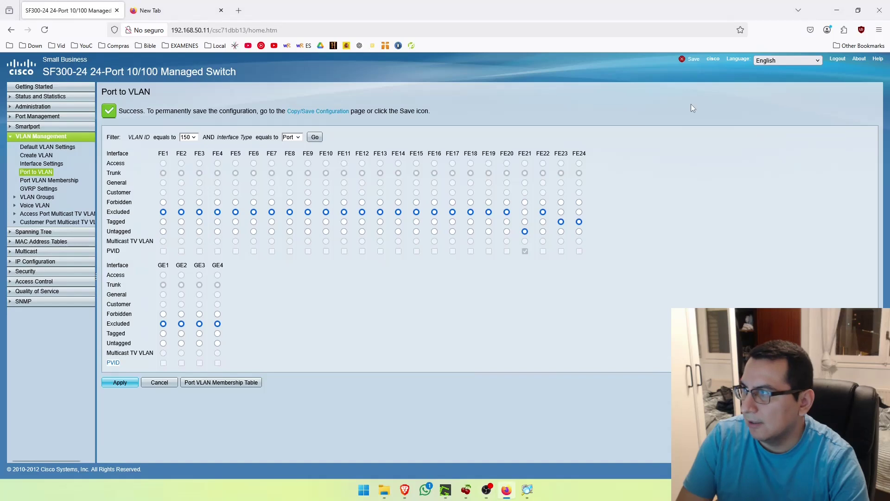
{"action": "left_click", "coordinate": [683, 60]}
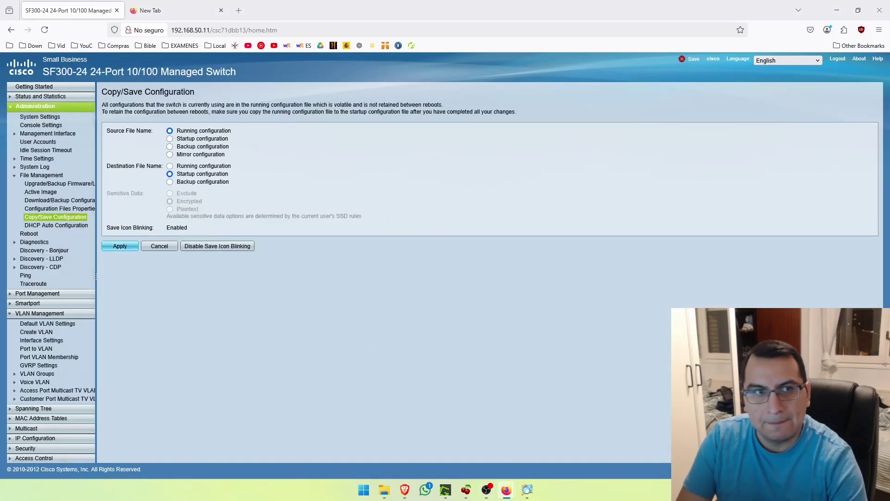
Confirm copying the running configuration to the startup configuration
{"action": "left_click", "coordinate": [366, 269]}
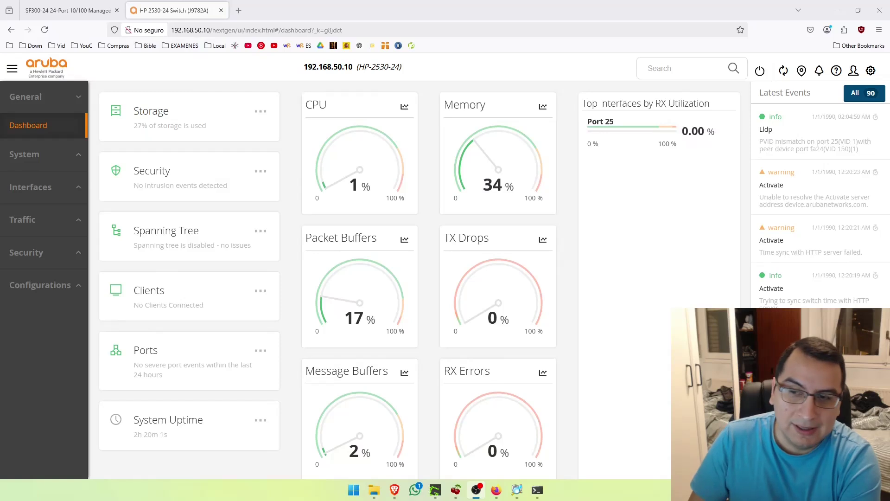
Under Interfaces > VLANs, create VLAN 100 named workstations
{"action": "left_click", "coordinate": [70, 392]}
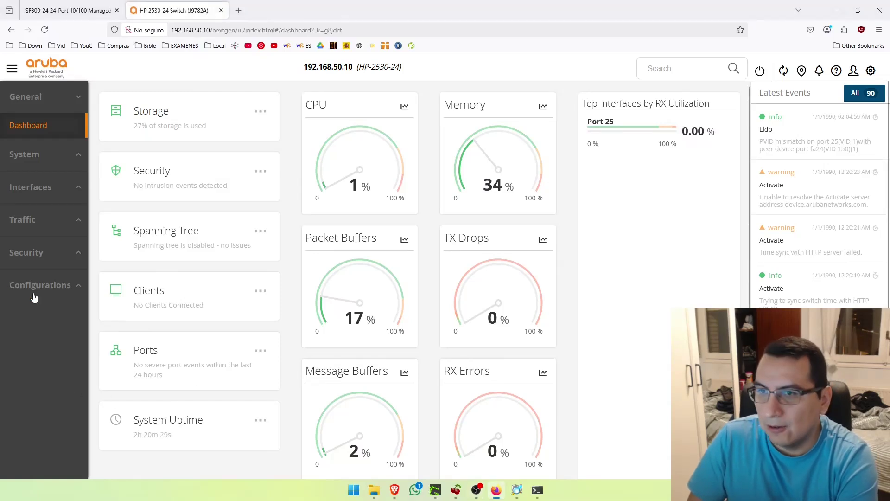
{"action": "left_click", "coordinate": [42, 189]}
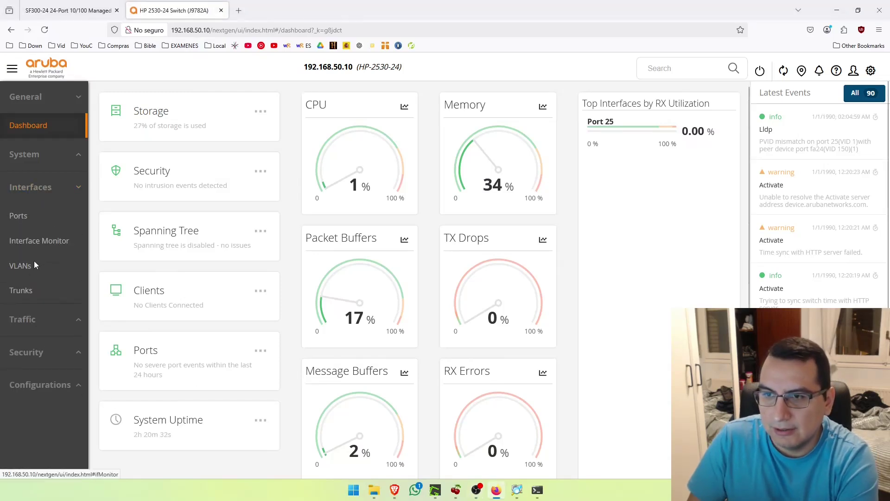
{"action": "left_click", "coordinate": [35, 265]}
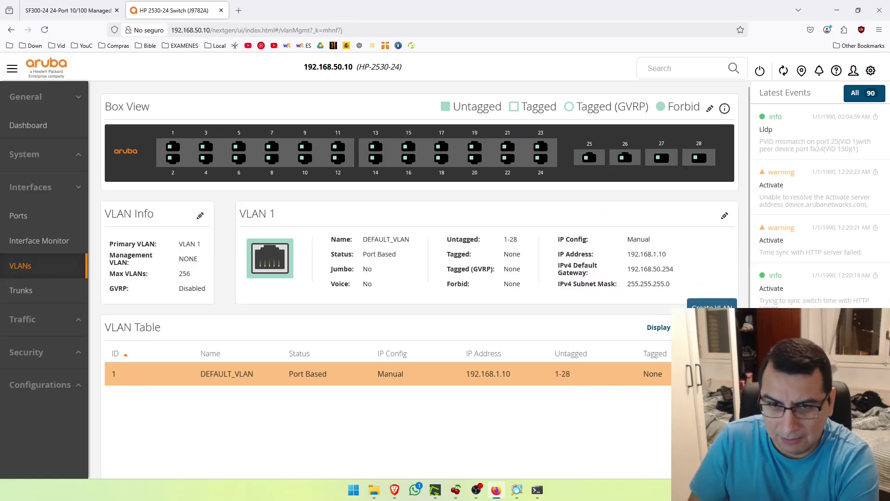
{"action": "left_click", "coordinate": [712, 305]}
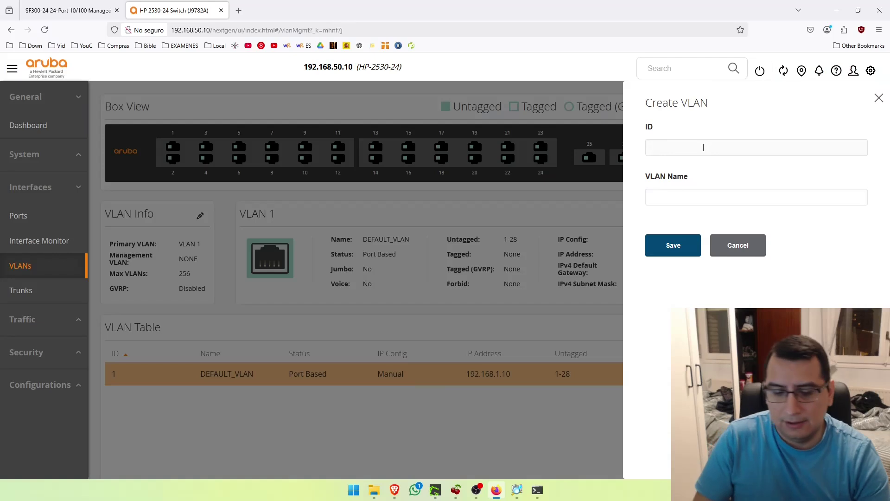
{"action": "type", "text": "100"}
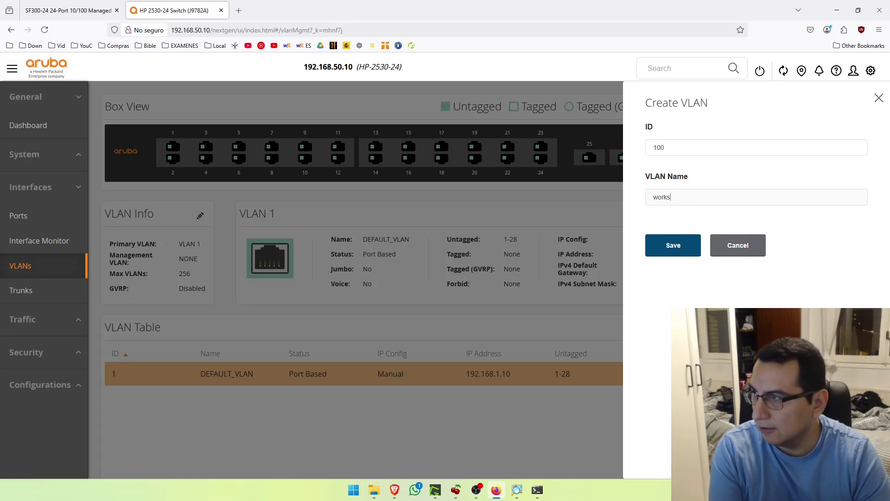
{"action": "type", "text": "workstations"}
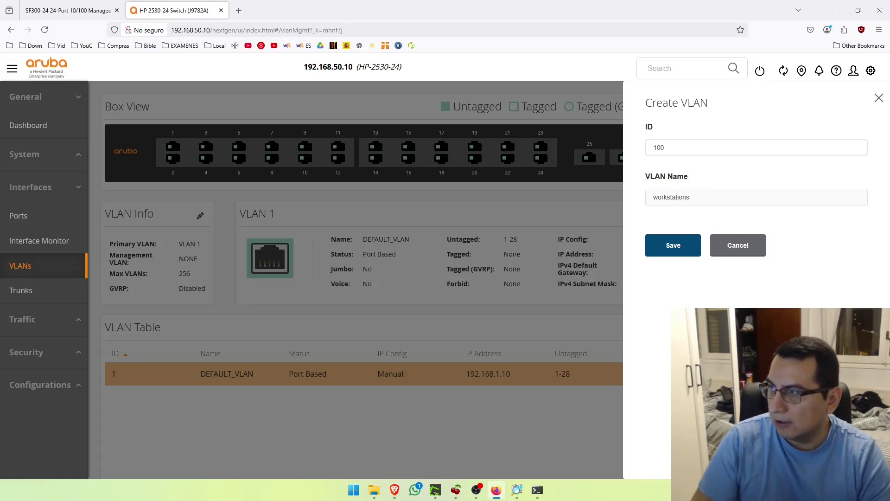
{"action": "left_click", "coordinate": [658, 251]}
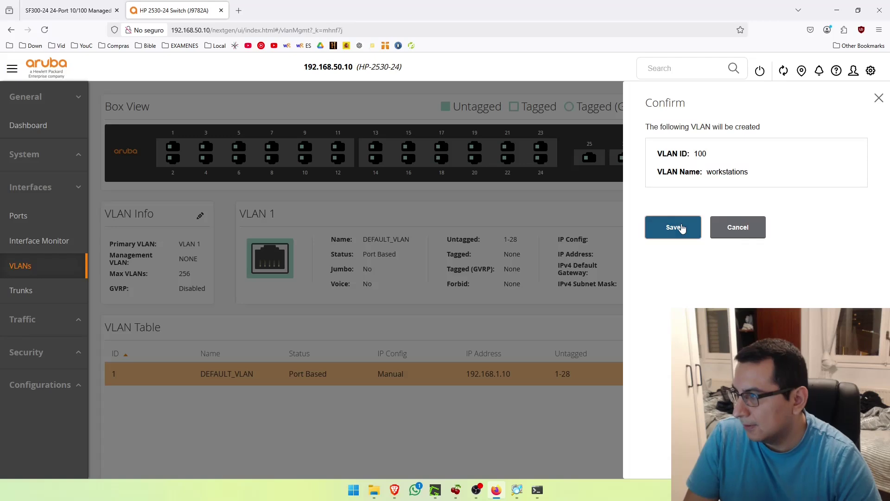
{"action": "left_click", "coordinate": [682, 227]}
Create VLAN 150 named servers
{"action": "left_click", "coordinate": [668, 328]}
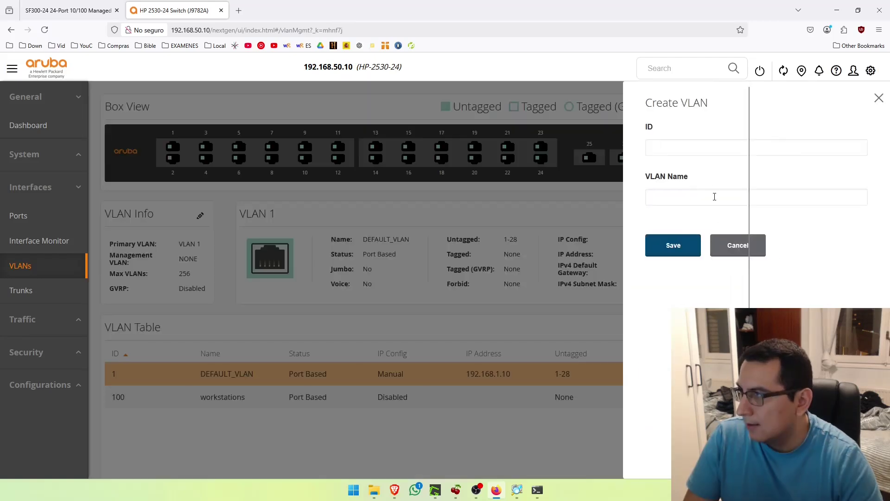
{"action": "type", "text": "150"}
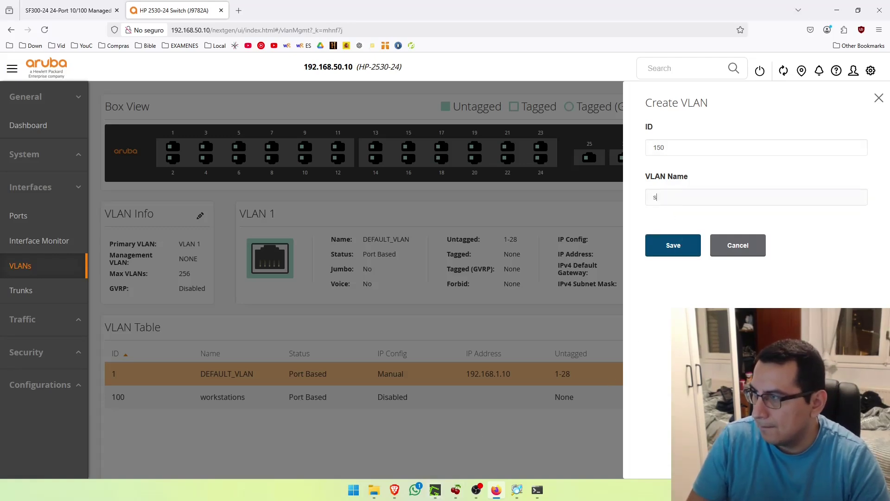
{"action": "left_click", "coordinate": [676, 240]}
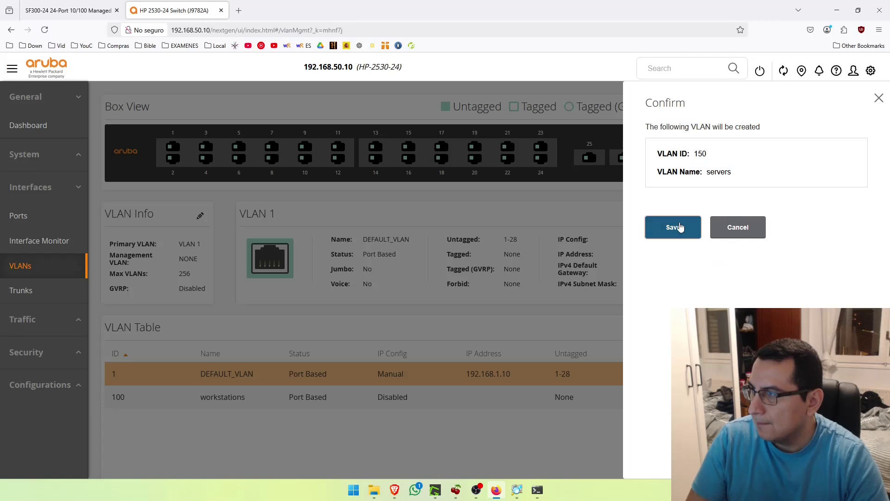
{"action": "left_click", "coordinate": [676, 226]}
Create VLAN 200 named employee wifi
{"action": "left_click", "coordinate": [682, 327]}
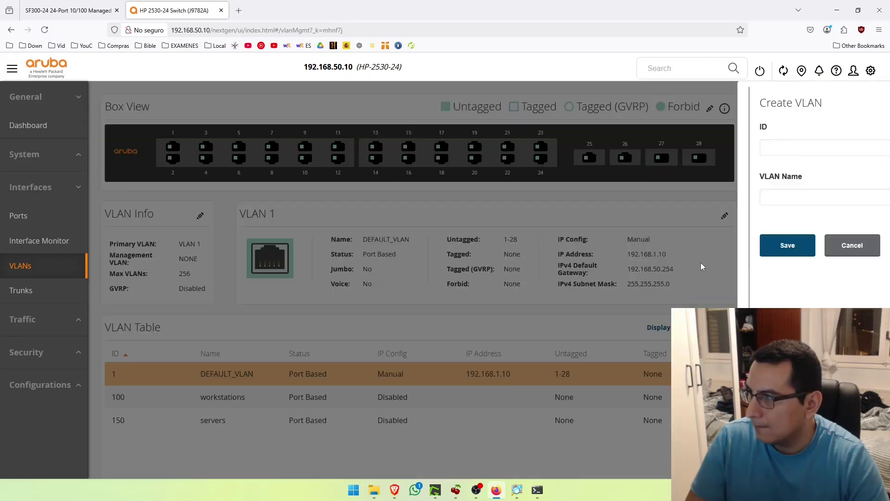
{"action": "type", "text": "2"}
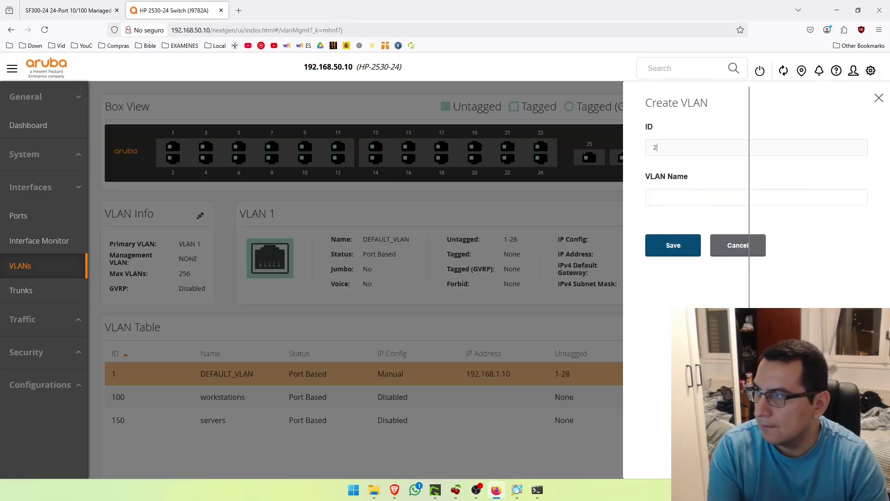
{"action": "type", "text": "00"}
{"action": "key", "text": "Tab"}
{"action": "type", "text": "e"}
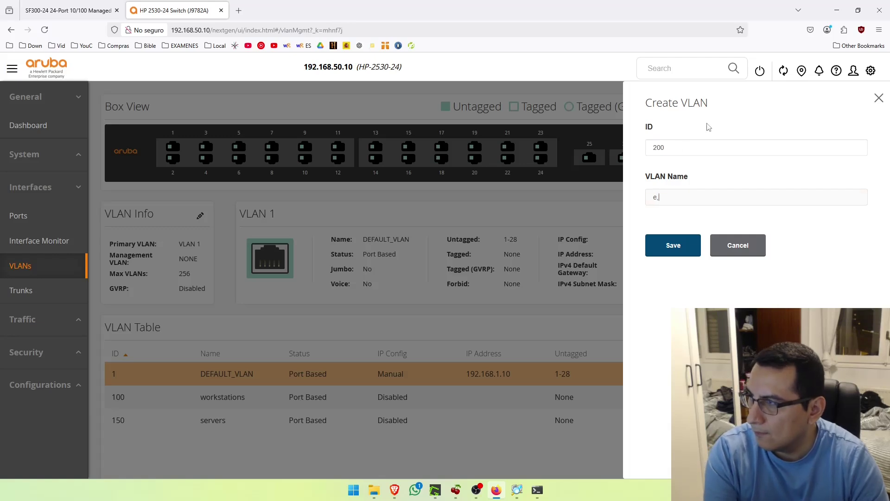
{"action": "type", "text": "mployee wi"}
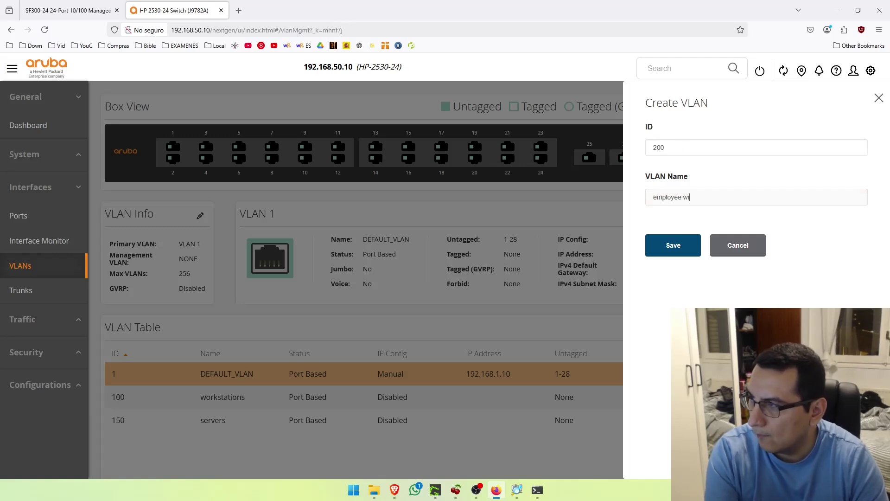
{"action": "type", "text": "fi"}
{"action": "left_click", "coordinate": [673, 244]}
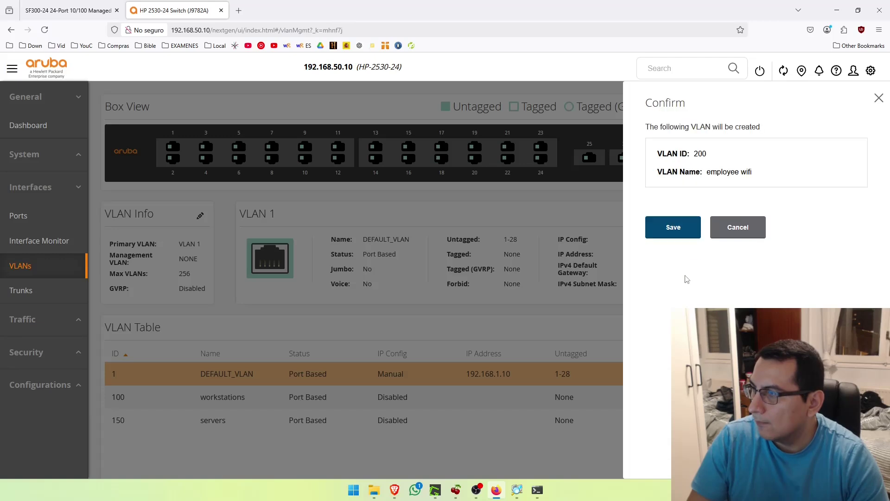
{"action": "left_click", "coordinate": [671, 229]}
Create VLAN 220 named guest wifi, then switch to the network diagram
{"action": "scroll", "coordinate": [697, 255], "scroll_direction": "down", "scroll_amount": 1}
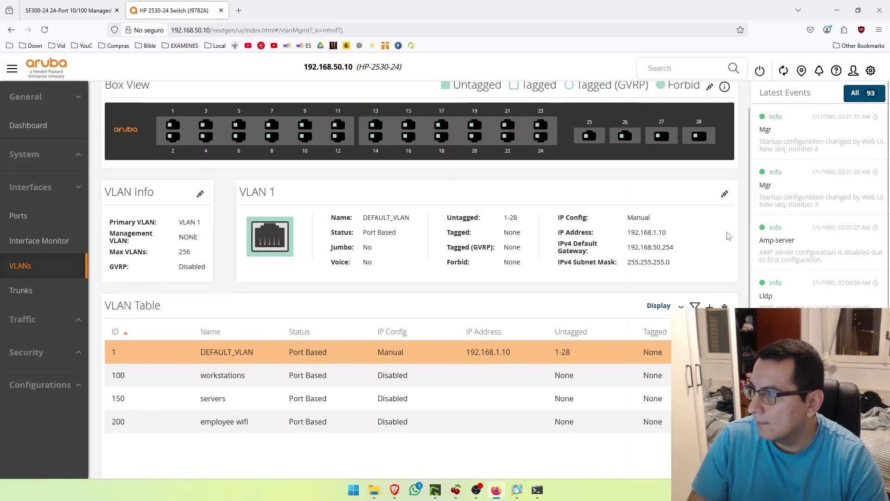
{"action": "left_click", "coordinate": [710, 306]}
{"action": "type", "text": "g"}
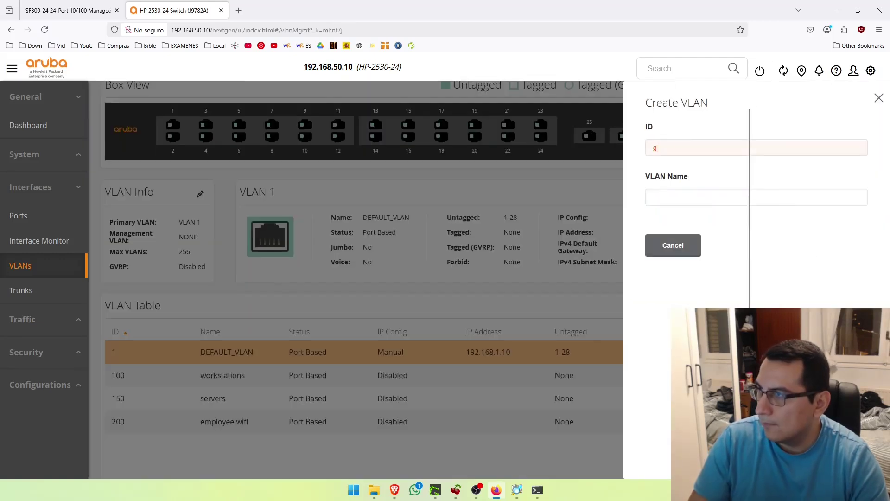
{"action": "type", "text": "uest wifi"}
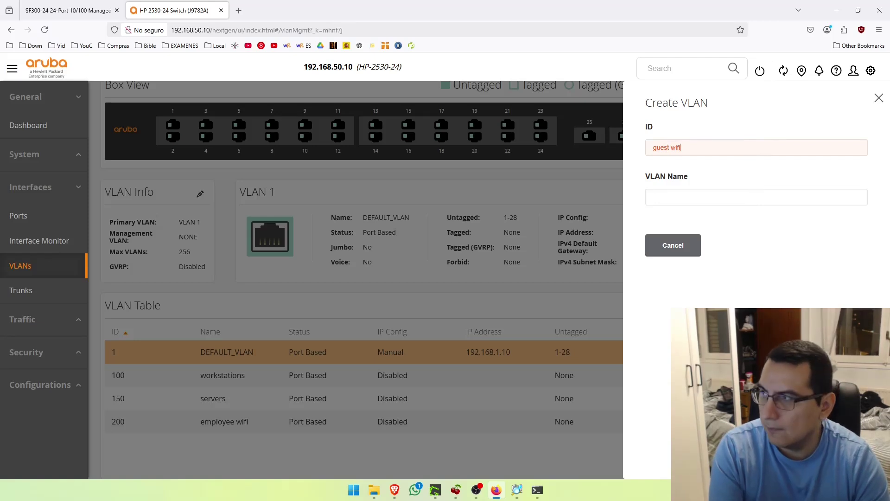
{"action": "triple_click", "coordinate": [683, 148]}
{"action": "key", "text": "ctrl+x"}
{"action": "key", "text": "Tab"}
{"action": "key", "text": "ctrl+v"}
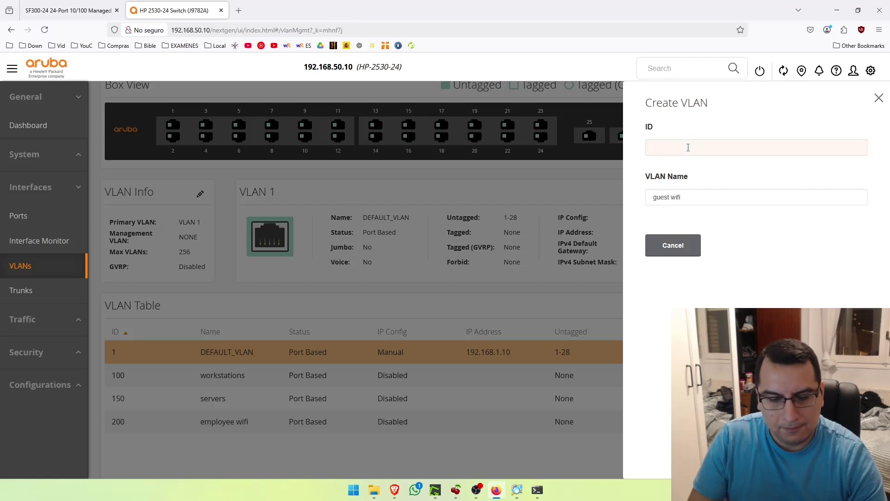
{"action": "left_click", "coordinate": [689, 147]}
{"action": "type", "text": "220"}
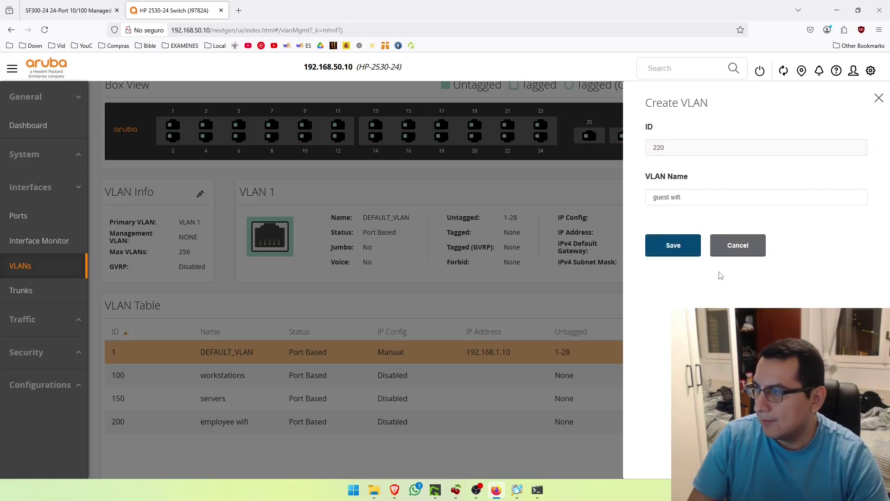
{"action": "left_click", "coordinate": [697, 244]}
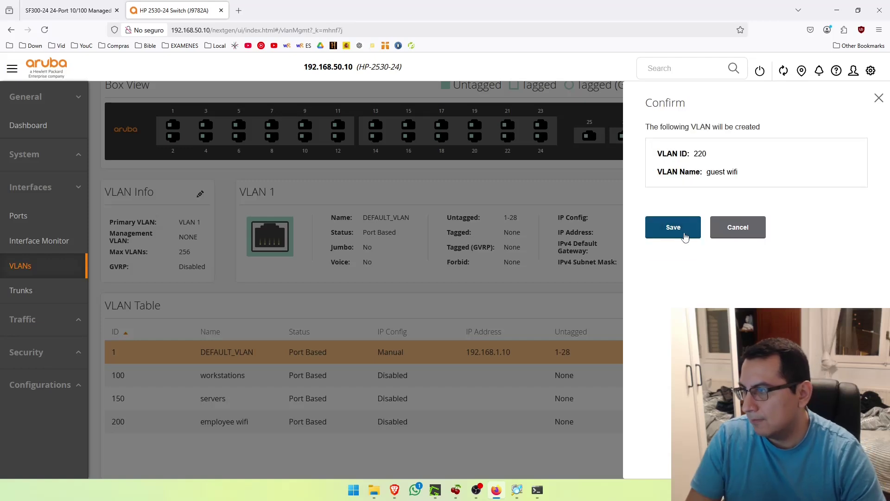
{"action": "left_click", "coordinate": [692, 228]}
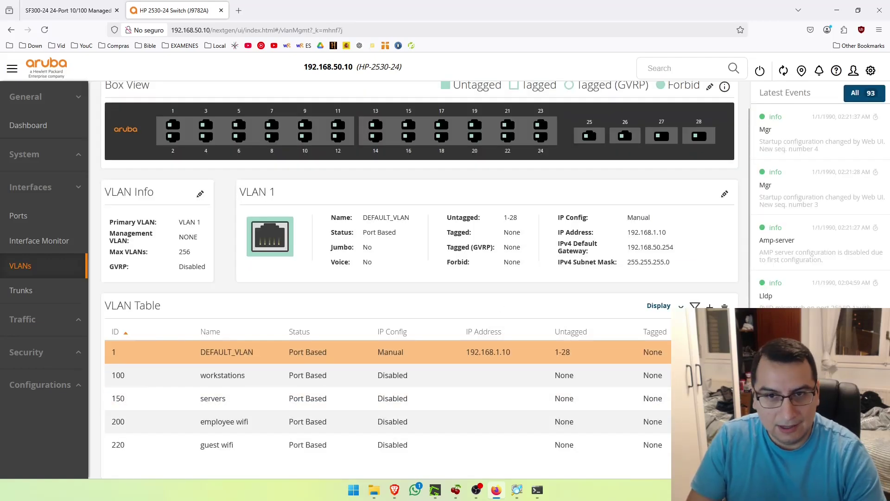
{"action": "key", "text": "alt+Tab"}
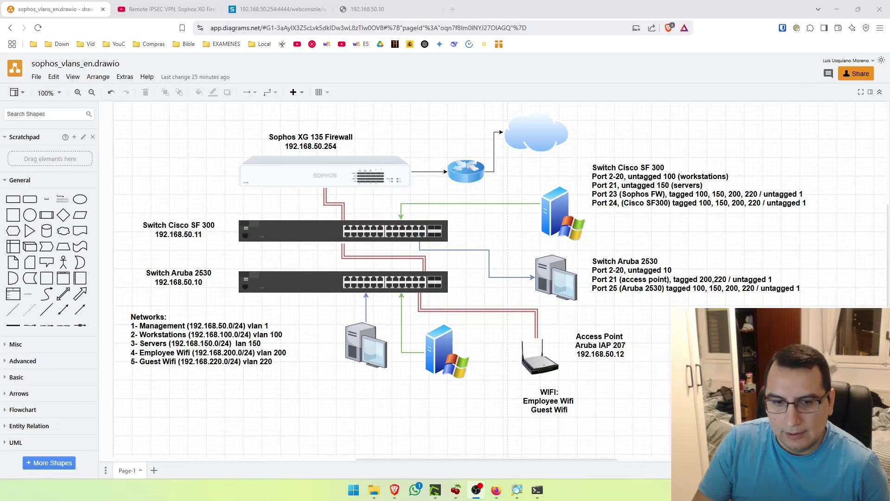
Leave the diagram's port notes and go back to the Aruba VLAN page listing VLANs 1, 100, 150, 200 and 220
{"action": "key", "text": "alt+Tab"}
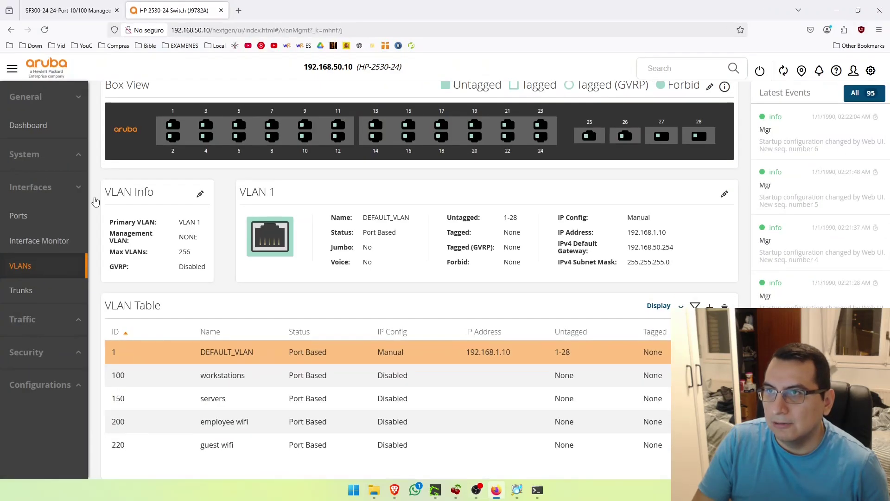
Add port 25 as a tagged member of VLAN 100 workstations and save
{"action": "scroll", "coordinate": [314, 270], "scroll_direction": "up", "scroll_amount": 1}
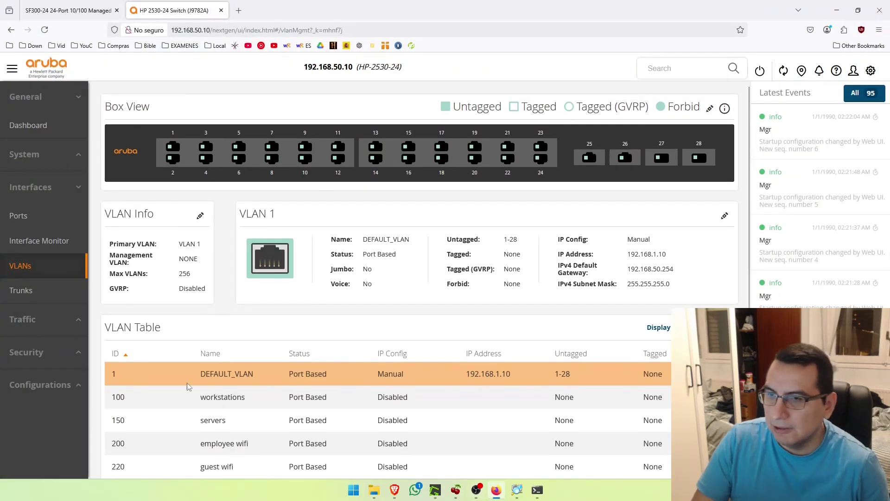
{"action": "scroll", "coordinate": [211, 403], "scroll_direction": "down", "scroll_amount": 1}
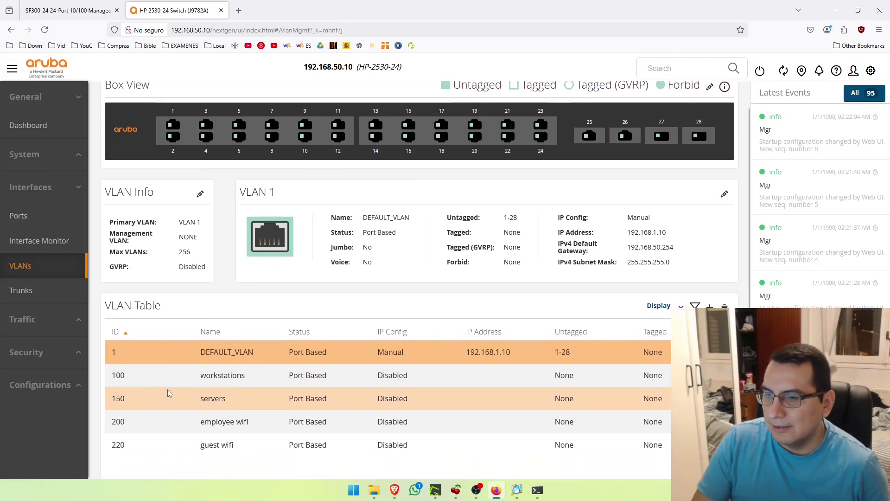
{"action": "left_click", "coordinate": [142, 382]}
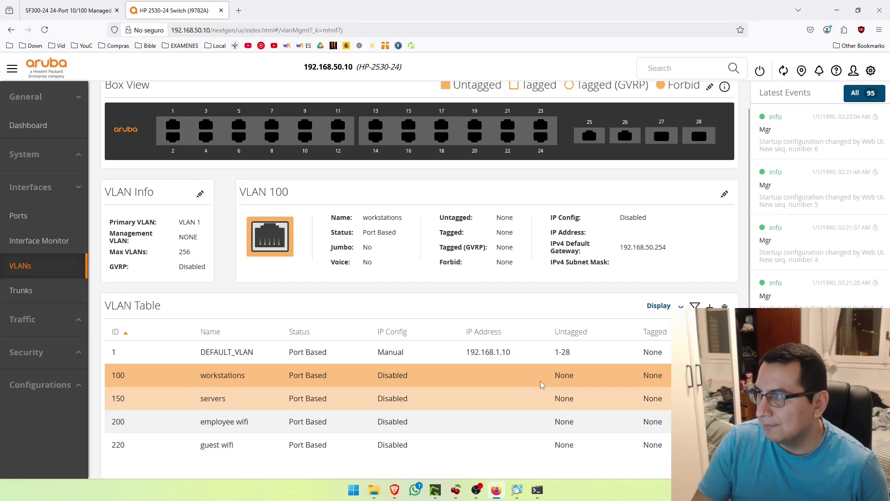
{"action": "scroll", "coordinate": [674, 165], "scroll_direction": "up", "scroll_amount": 1}
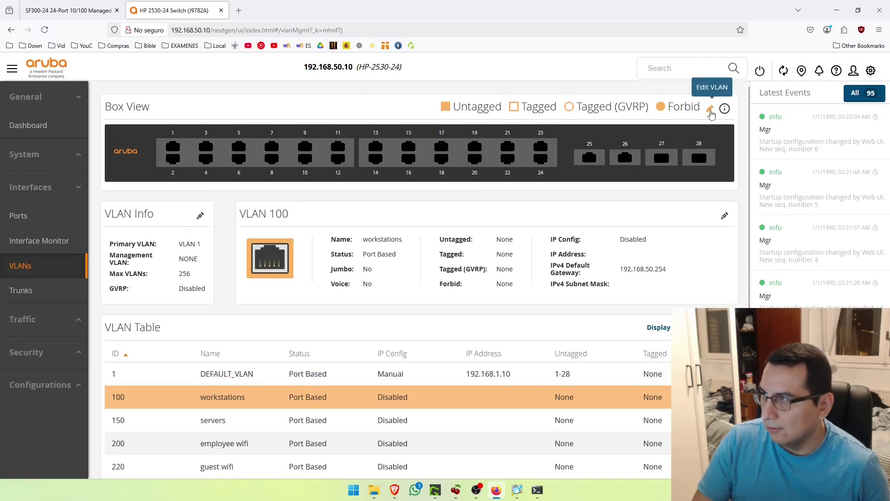
{"action": "left_click", "coordinate": [710, 110]}
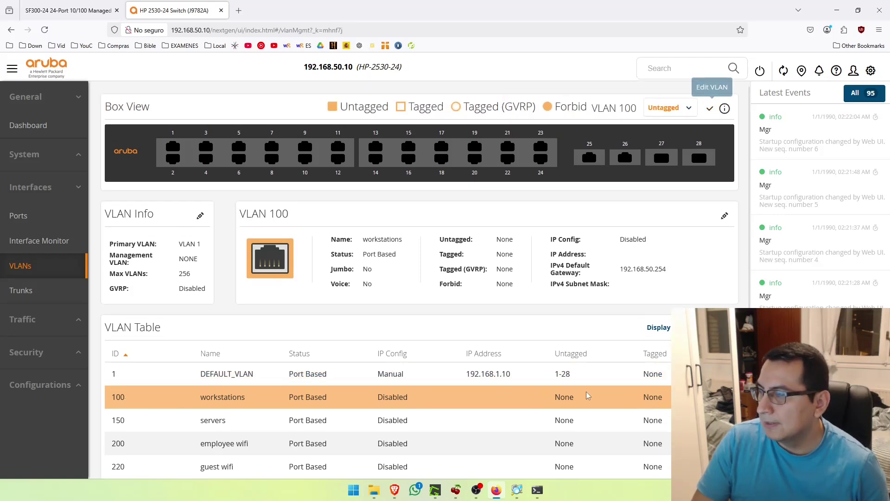
{"action": "left_click", "coordinate": [668, 111]}
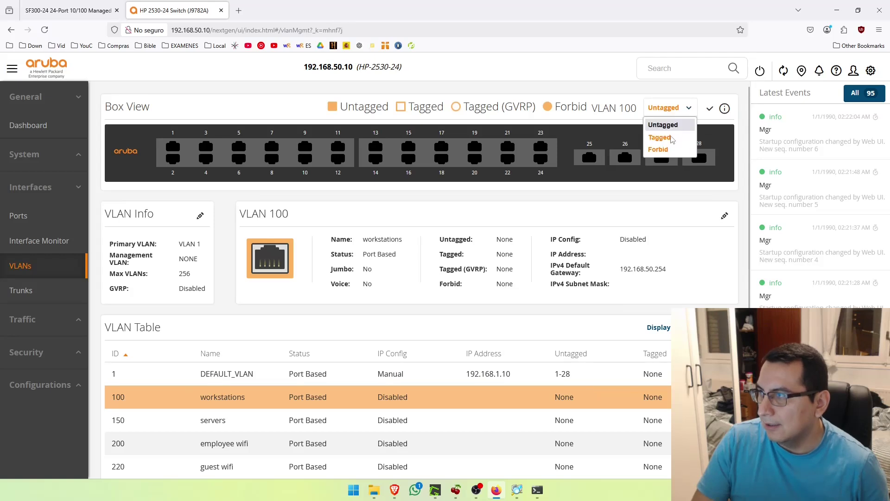
{"action": "left_click", "coordinate": [660, 138]}
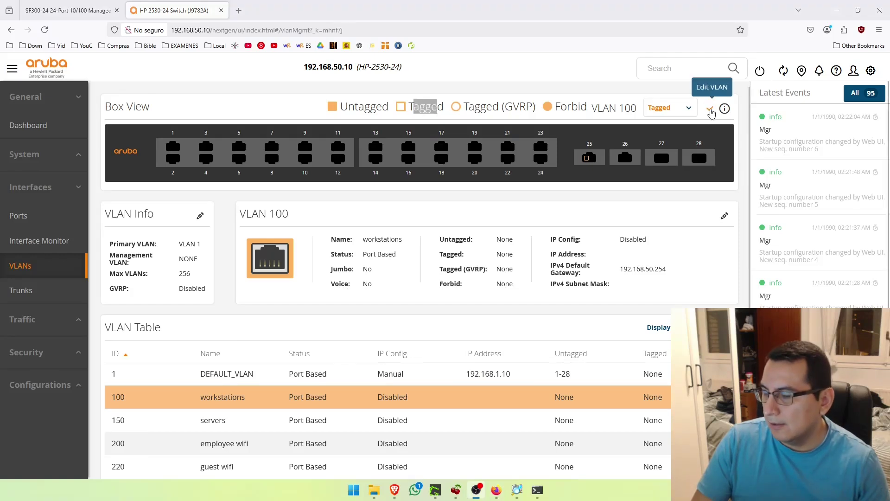
{"action": "left_click", "coordinate": [711, 110]}
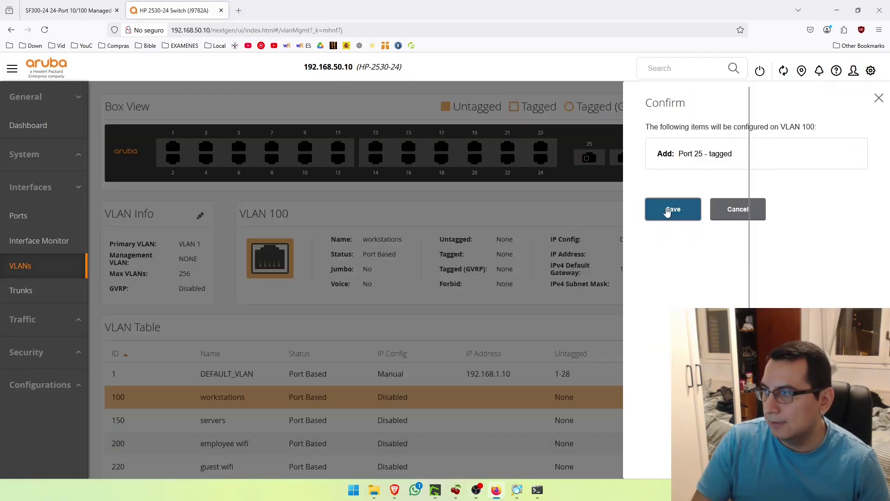
{"action": "left_click", "coordinate": [672, 208]}
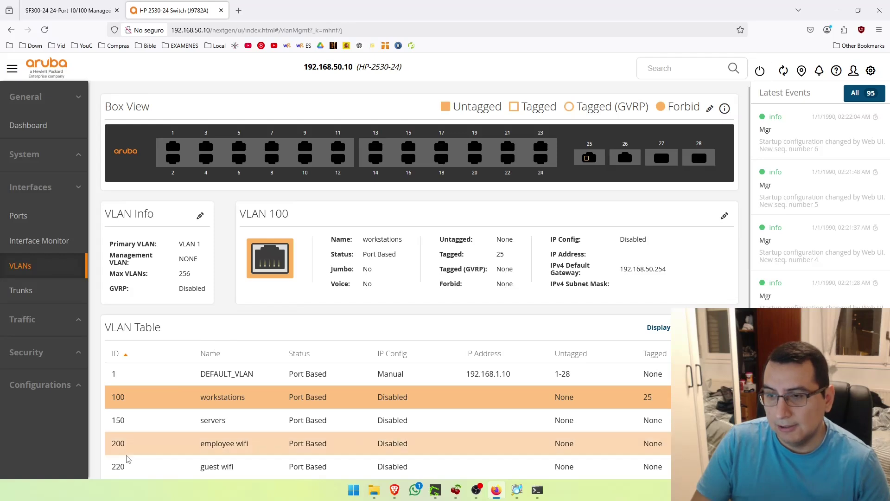
{"action": "left_click", "coordinate": [130, 425]}
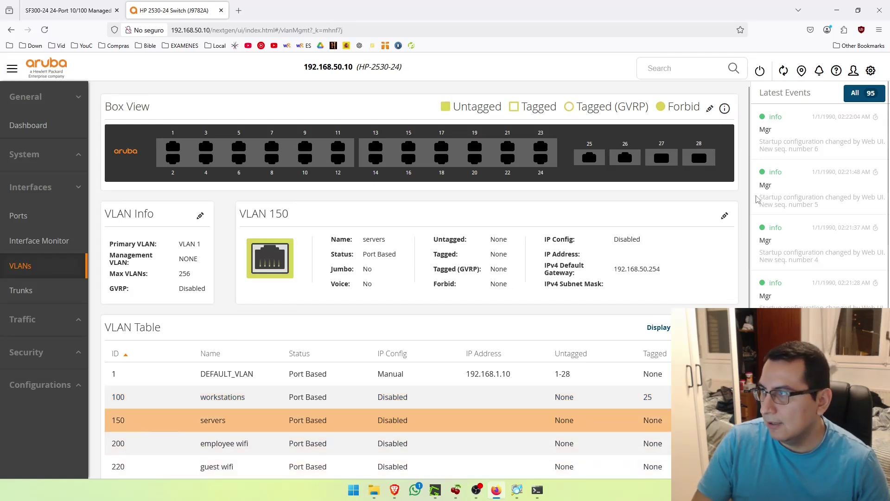
Add port 25 as a tagged member of VLAN 150 servers and save
{"action": "left_click", "coordinate": [710, 109]}
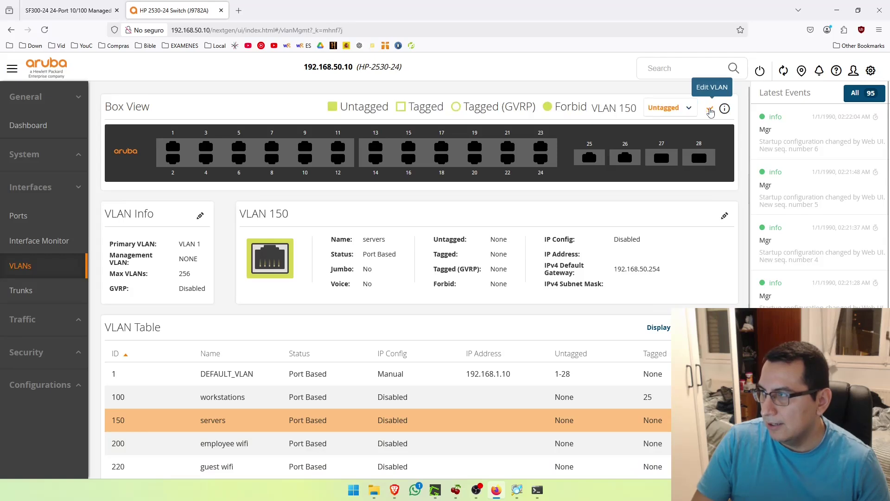
{"action": "left_click", "coordinate": [686, 113]}
{"action": "left_click", "coordinate": [665, 136]}
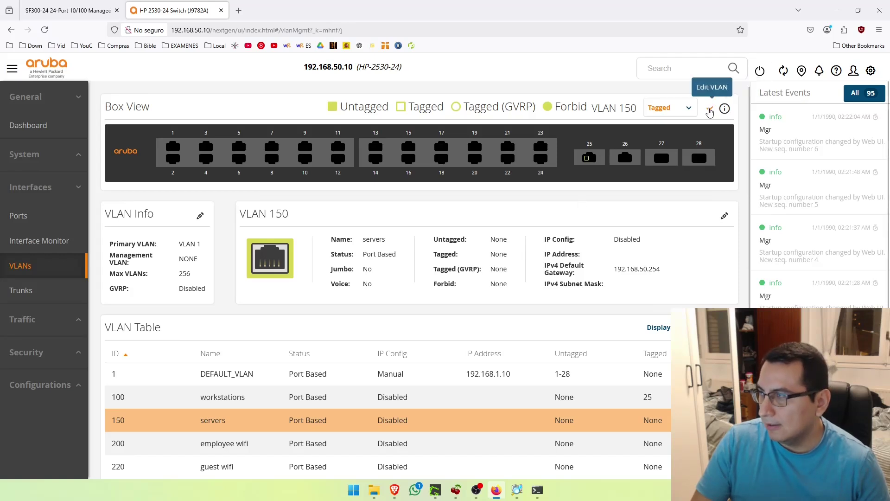
{"action": "left_click", "coordinate": [709, 108]}
{"action": "left_click", "coordinate": [668, 211]}
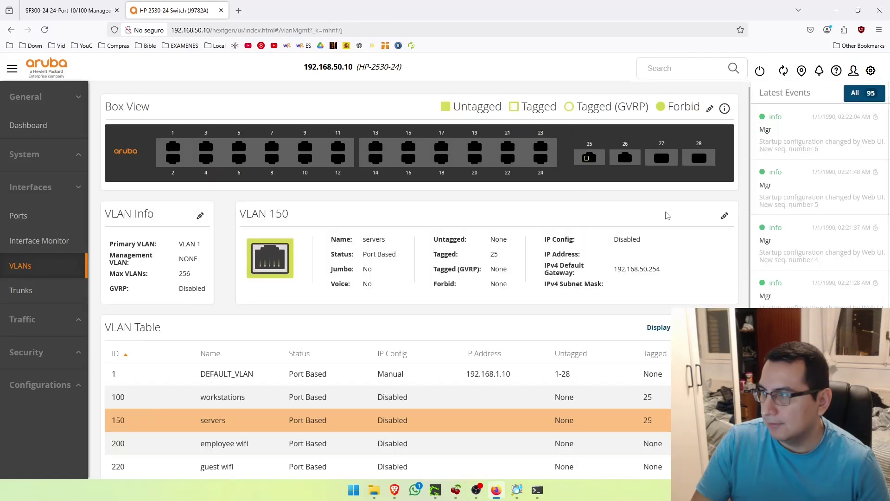
Add port 25 as a tagged member of VLAN 200 employee wifi and save
{"action": "left_click", "coordinate": [163, 440]}
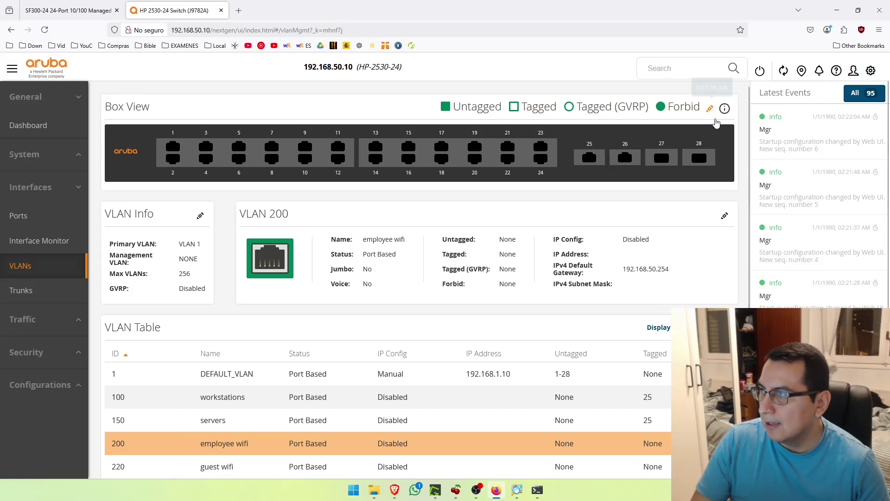
{"action": "left_click", "coordinate": [708, 111]}
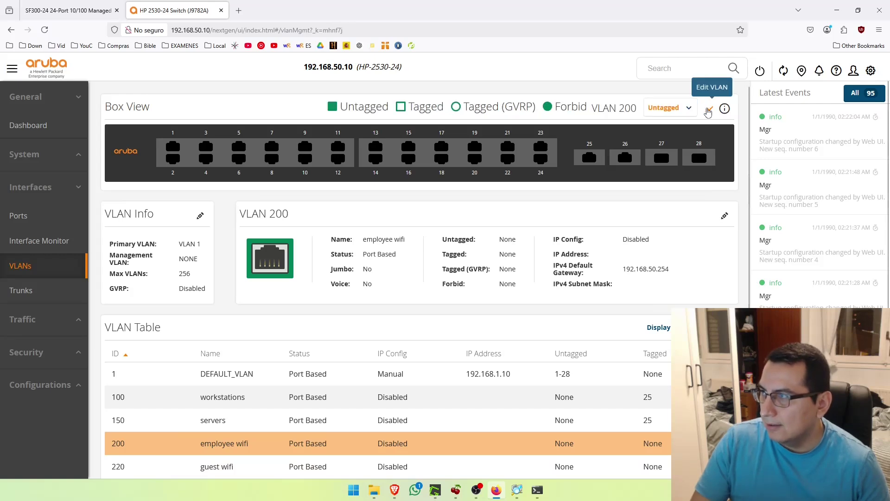
{"action": "left_click", "coordinate": [671, 108]}
{"action": "left_click", "coordinate": [662, 137]}
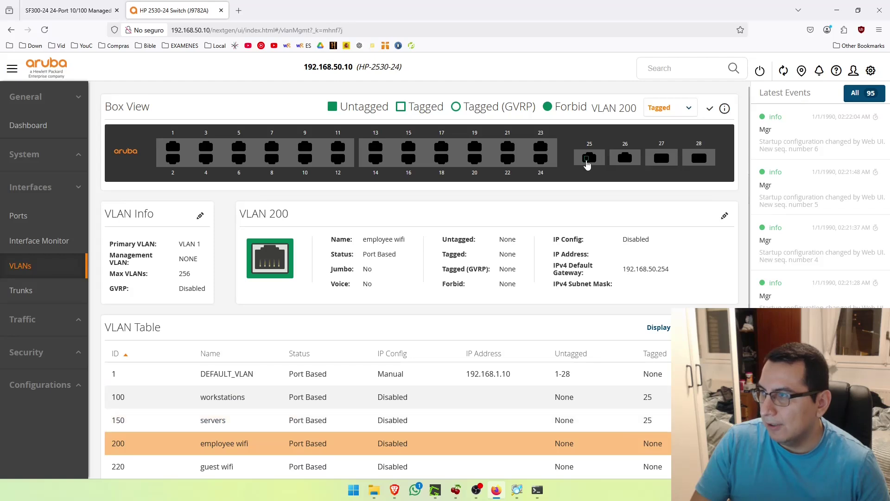
{"action": "left_click", "coordinate": [710, 108]}
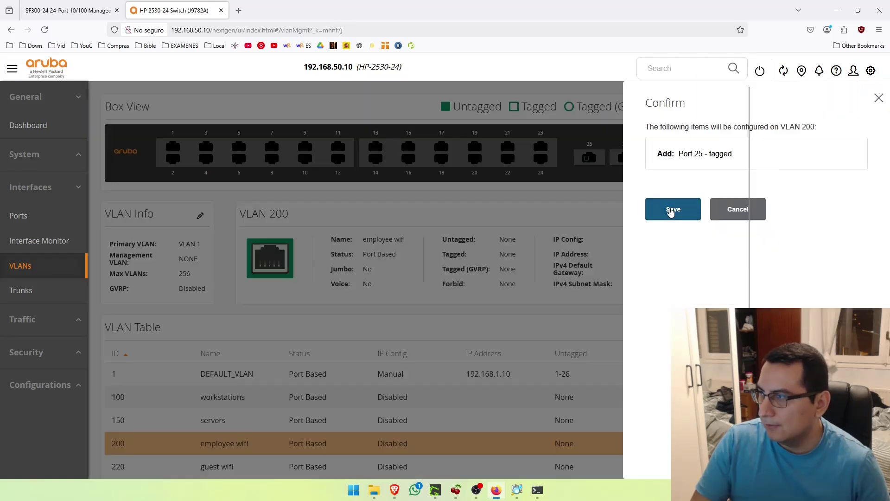
{"action": "left_click", "coordinate": [673, 210]}
Add port 25 as a tagged member of VLAN 220 guest wifi and save
{"action": "scroll", "coordinate": [174, 436], "scroll_direction": "down", "scroll_amount": 1}
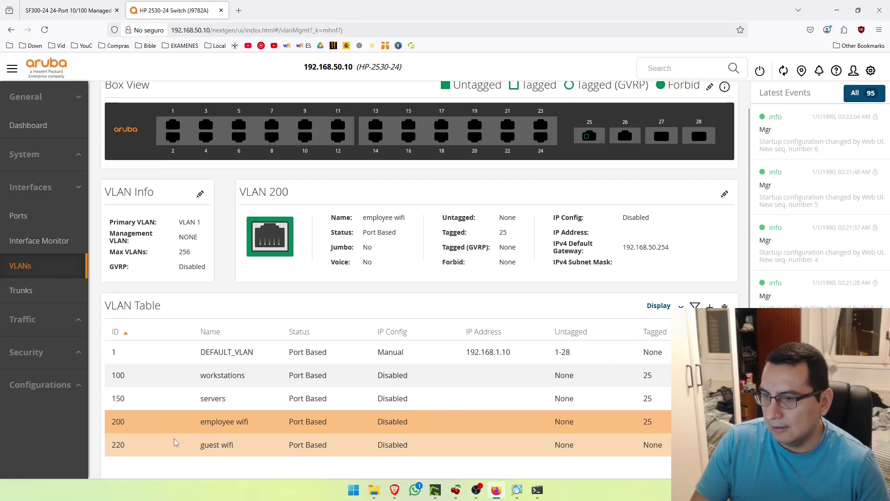
{"action": "left_click", "coordinate": [179, 447]}
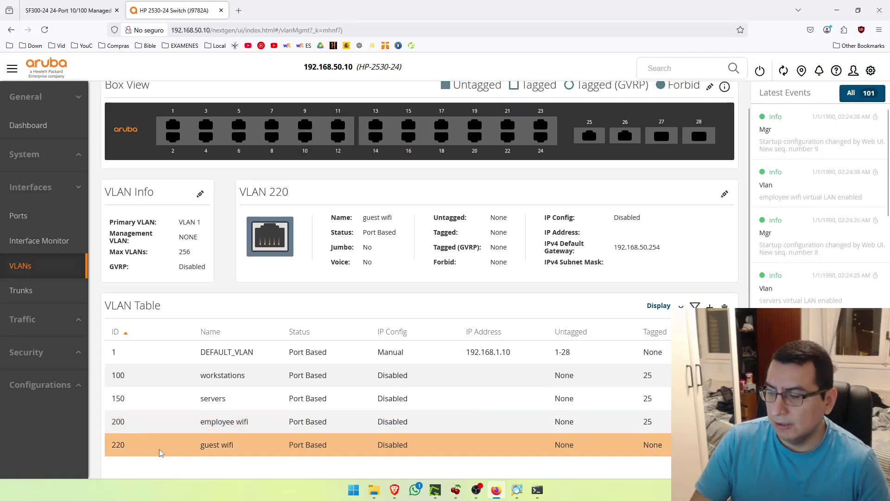
{"action": "scroll", "coordinate": [686, 163], "scroll_direction": "up", "scroll_amount": 1}
{"action": "left_click", "coordinate": [711, 110]}
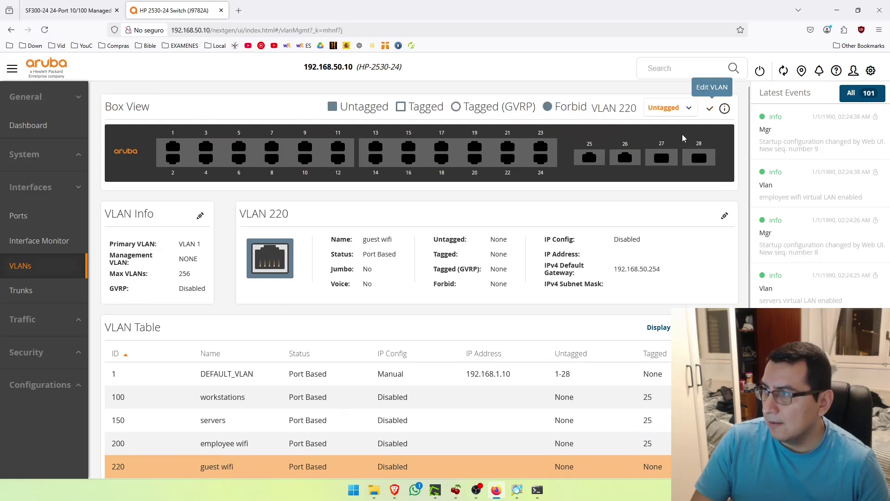
{"action": "left_click", "coordinate": [670, 108]}
{"action": "left_click", "coordinate": [659, 136]}
{"action": "left_click", "coordinate": [591, 160]}
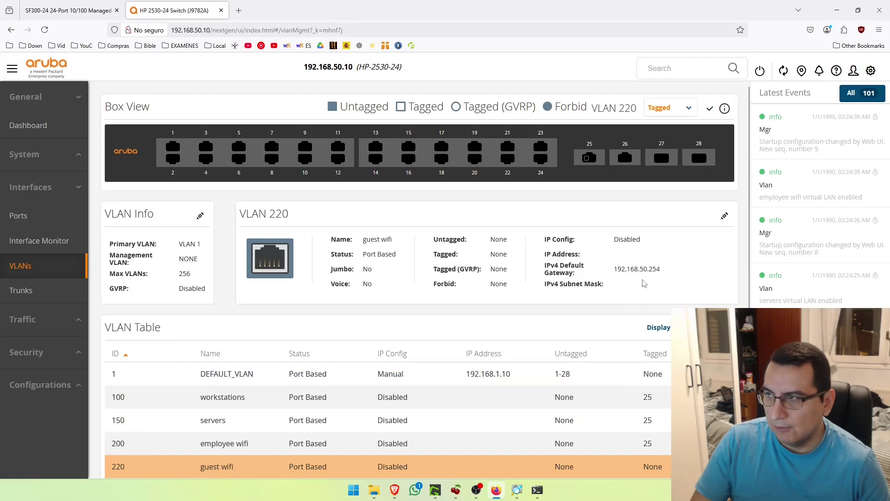
{"action": "left_click", "coordinate": [709, 108]}
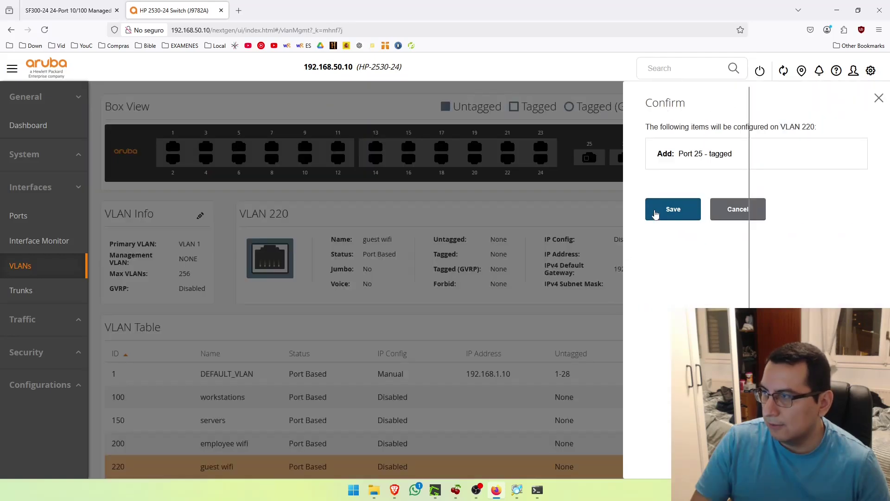
{"action": "left_click", "coordinate": [660, 211]}
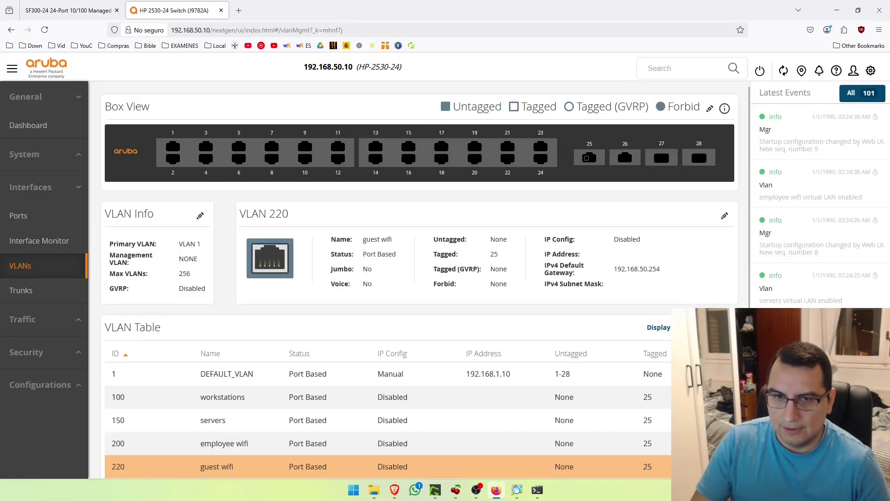
{"action": "scroll", "coordinate": [246, 357], "scroll_direction": "down", "scroll_amount": 1}
{"action": "scroll", "coordinate": [246, 352], "scroll_direction": "up", "scroll_amount": 1}
{"action": "scroll", "coordinate": [246, 364], "scroll_direction": "down", "scroll_amount": 1}
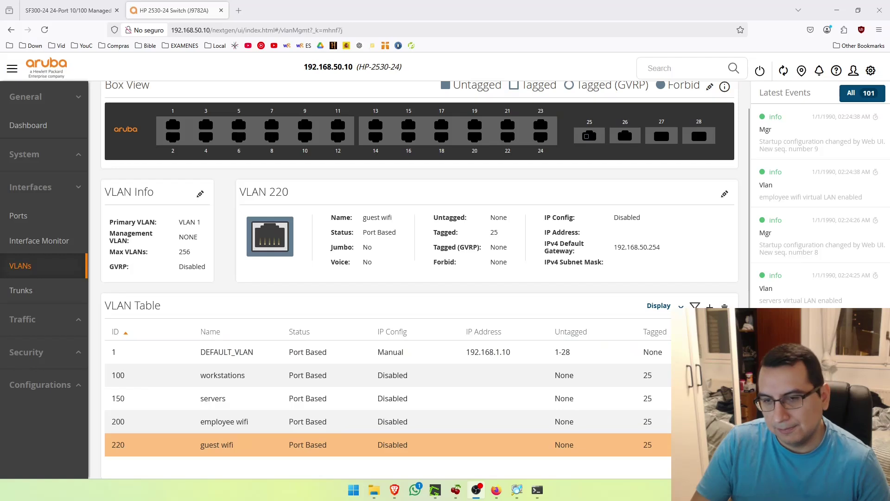
{"action": "key", "text": "alt+Tab"}
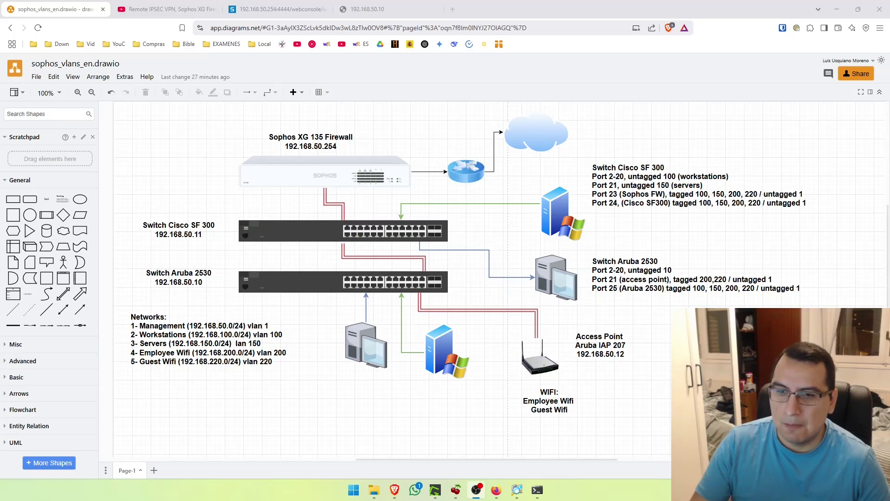
Switch from draw.io back to the Firefox window showing the Aruba VLAN table
{"action": "mouse_move", "coordinate": [394, 490]}
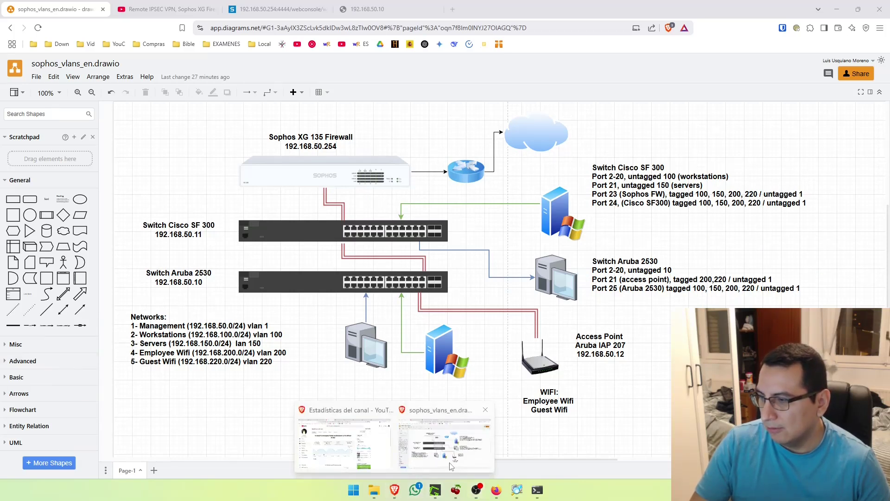
{"action": "left_click", "coordinate": [494, 492]}
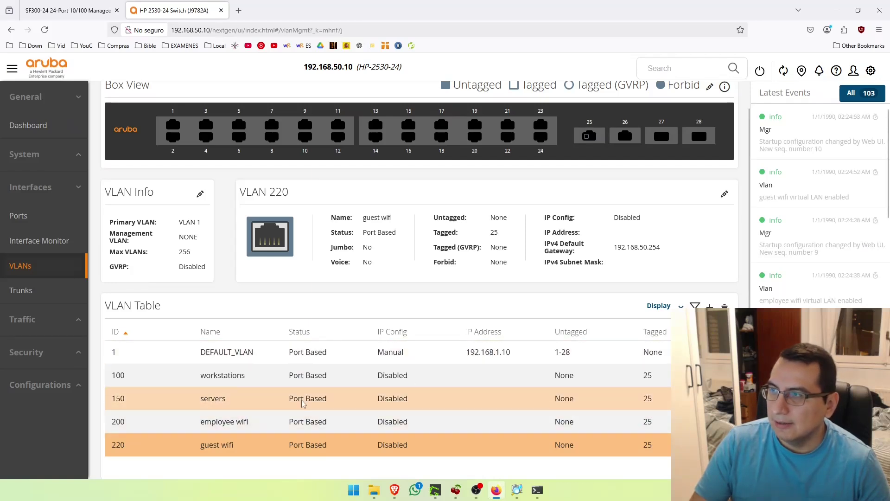
Tag port 21 on VLAN 200 employee wifi and save
{"action": "left_click", "coordinate": [139, 423]}
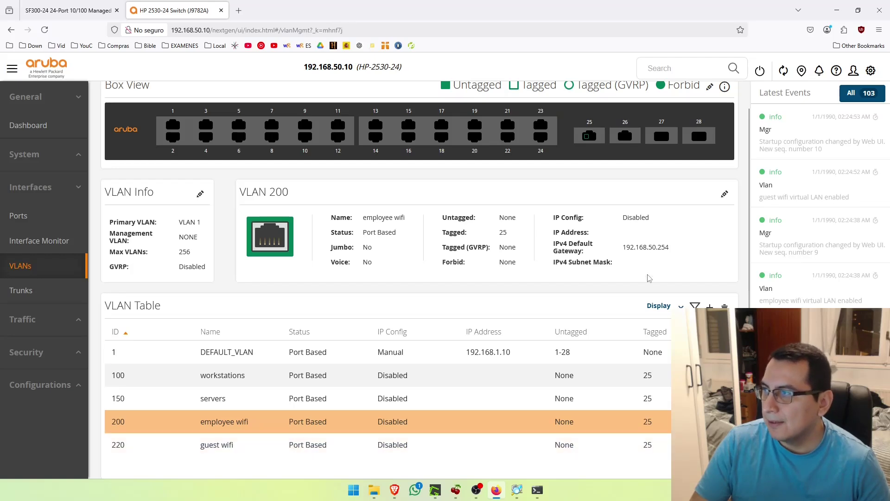
{"action": "scroll", "coordinate": [648, 278], "scroll_direction": "up", "scroll_amount": 1}
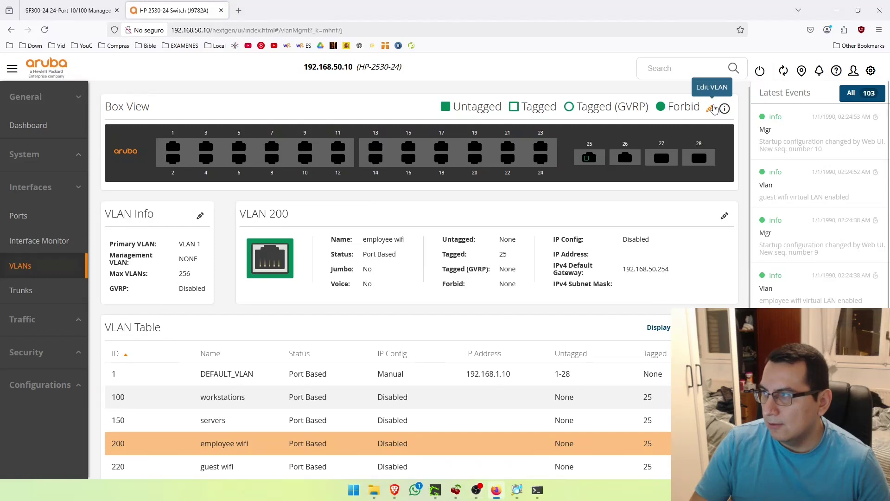
{"action": "left_click", "coordinate": [712, 108]}
{"action": "left_click", "coordinate": [671, 107]}
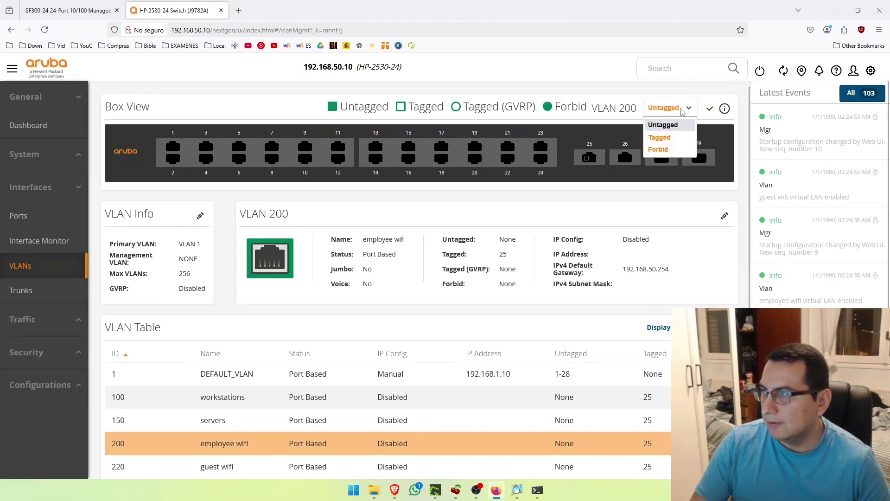
{"action": "left_click", "coordinate": [667, 137]}
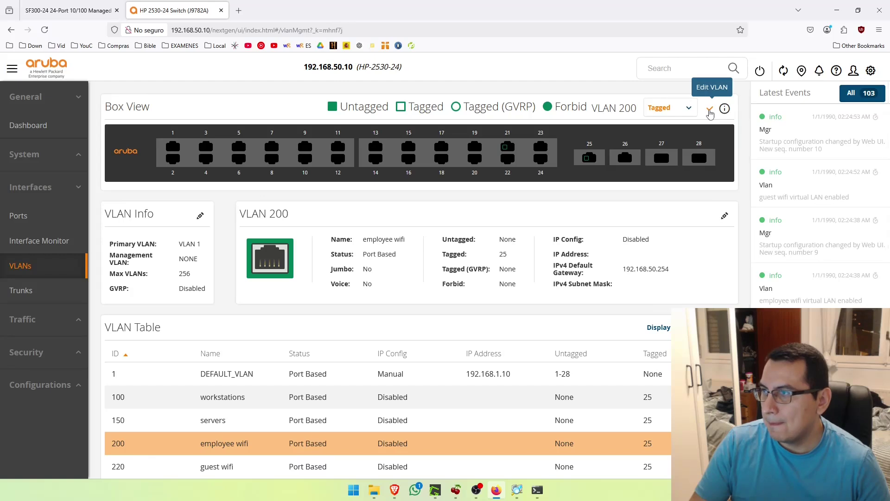
{"action": "left_click", "coordinate": [710, 112]}
{"action": "left_click", "coordinate": [663, 211]}
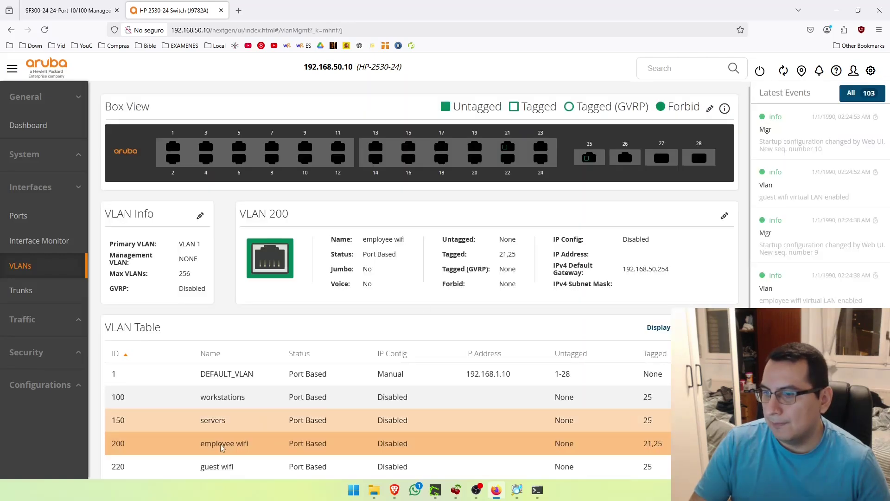
Tag port 21 on VLAN 220 guest wifi and save
{"action": "left_click", "coordinate": [130, 469]}
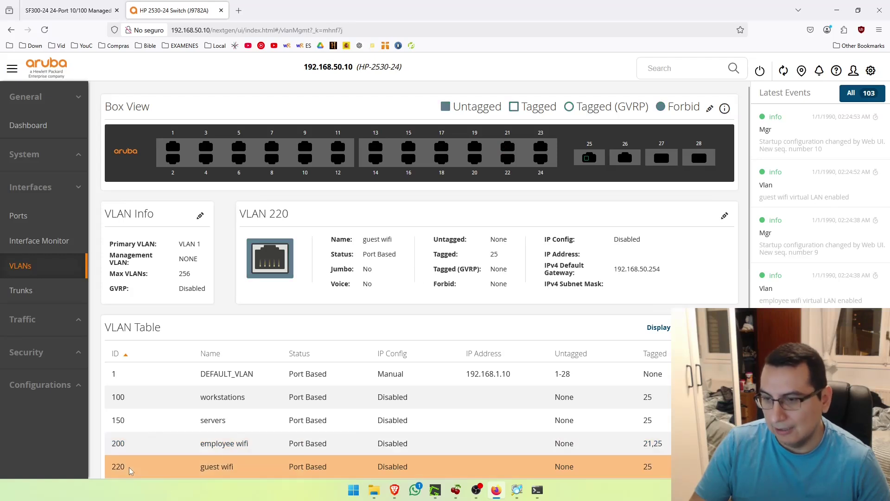
{"action": "left_click", "coordinate": [709, 110]}
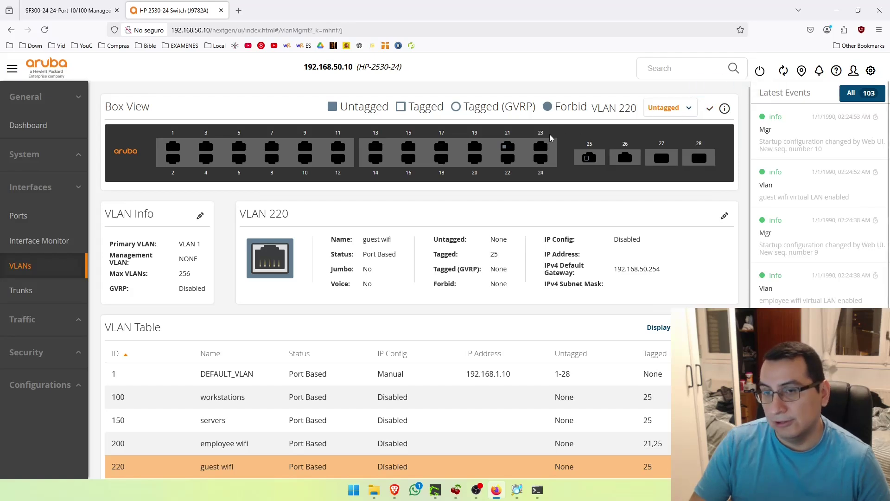
{"action": "left_click", "coordinate": [664, 114]}
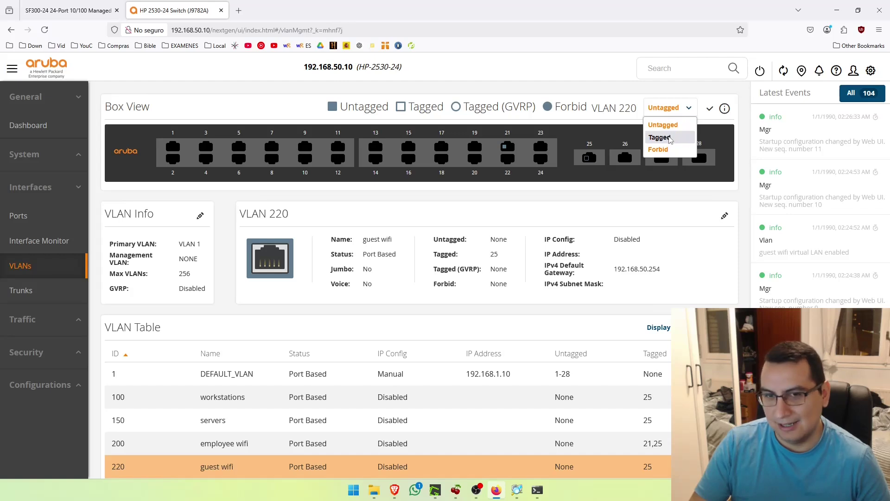
{"action": "left_click", "coordinate": [660, 137]}
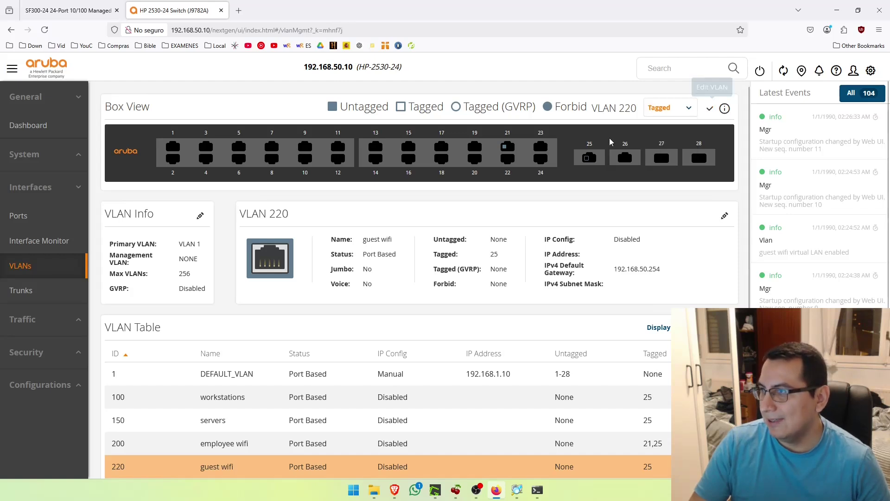
{"action": "left_click", "coordinate": [507, 147]}
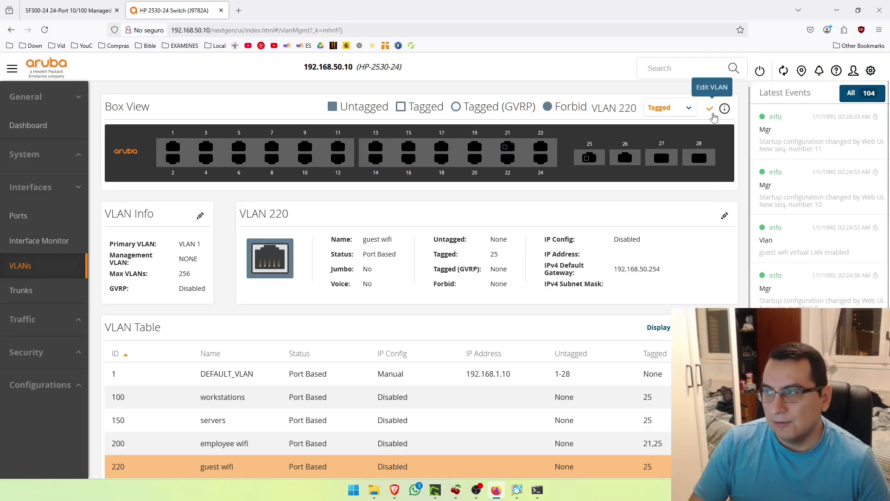
{"action": "left_click", "coordinate": [710, 109]}
{"action": "left_click", "coordinate": [667, 211]}
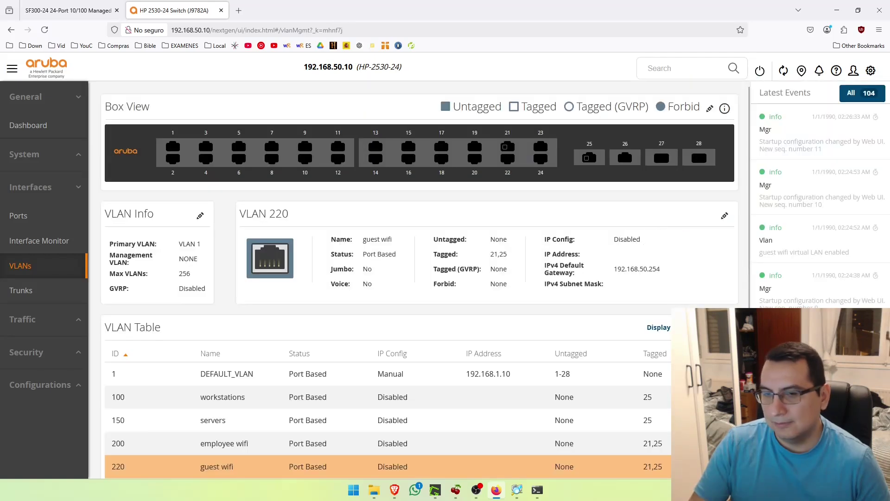
{"action": "key", "text": "alt+Tab"}
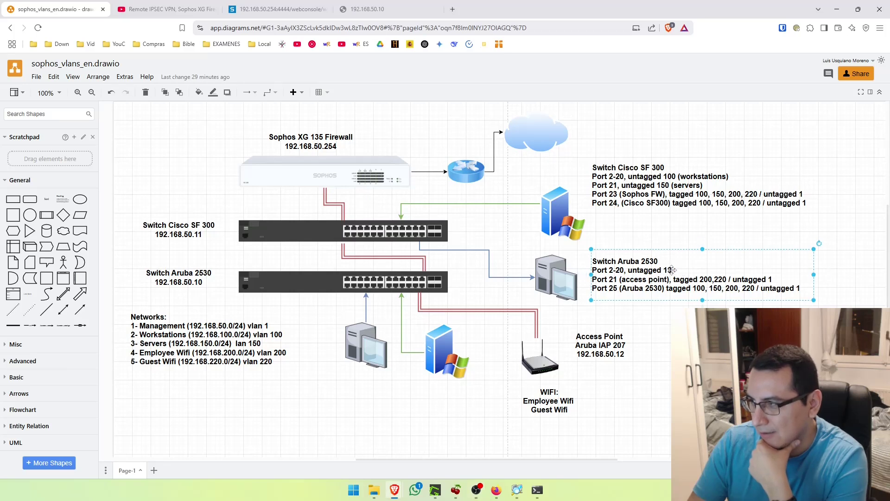
Change the Aruba 2530 note's 'untagged 10' to 'untagged 100' for ports 2-20
{"action": "double_click", "coordinate": [672, 271]}
{"action": "left_click", "coordinate": [672, 271]}
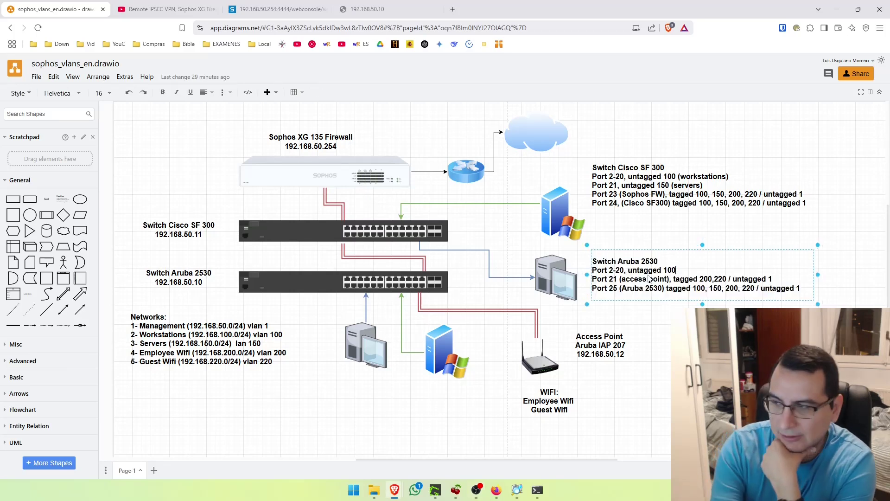
{"action": "left_click", "coordinate": [617, 390]}
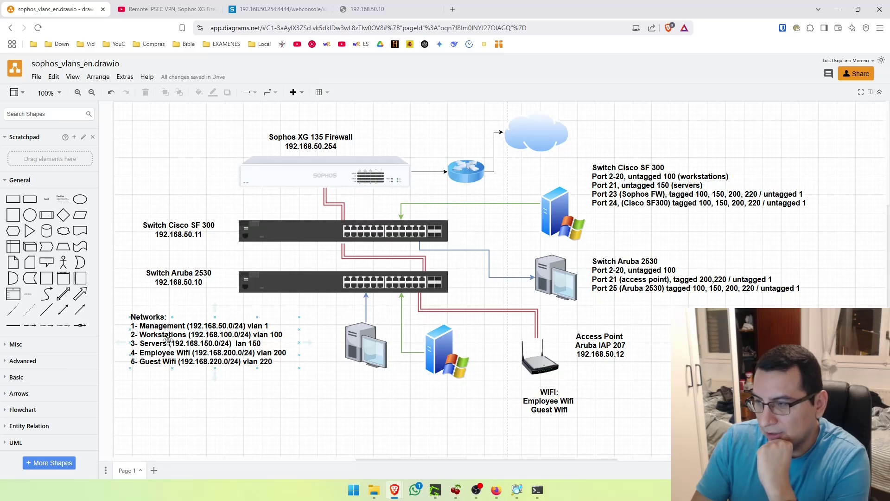
{"action": "left_click", "coordinate": [496, 490]}
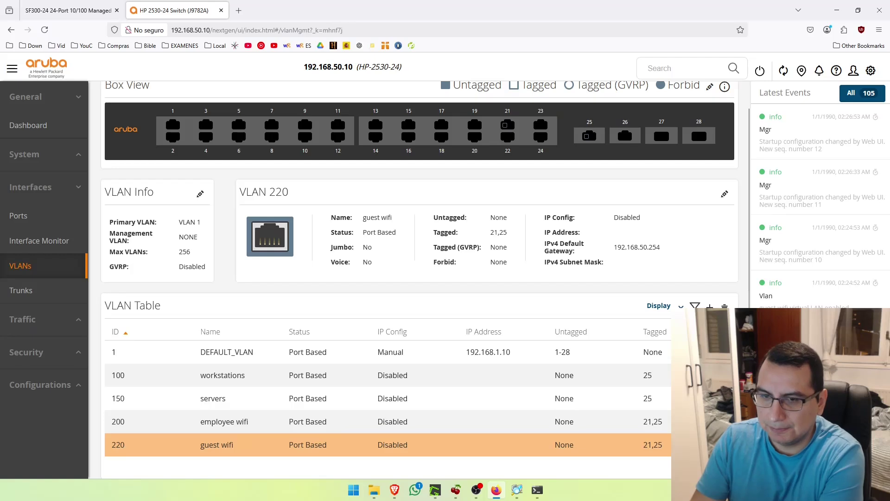
Add ports 2 through 20 as untagged members of VLAN 100 workstations and save
{"action": "left_click", "coordinate": [185, 375]}
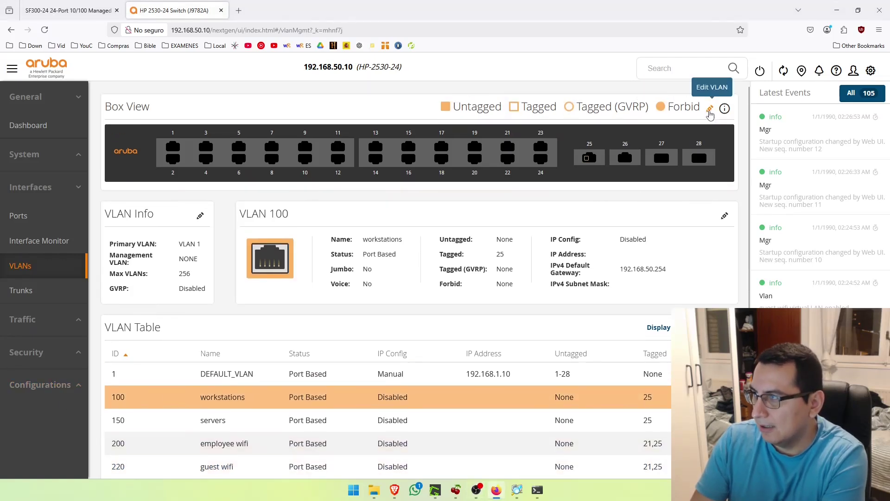
{"action": "left_click", "coordinate": [710, 112]}
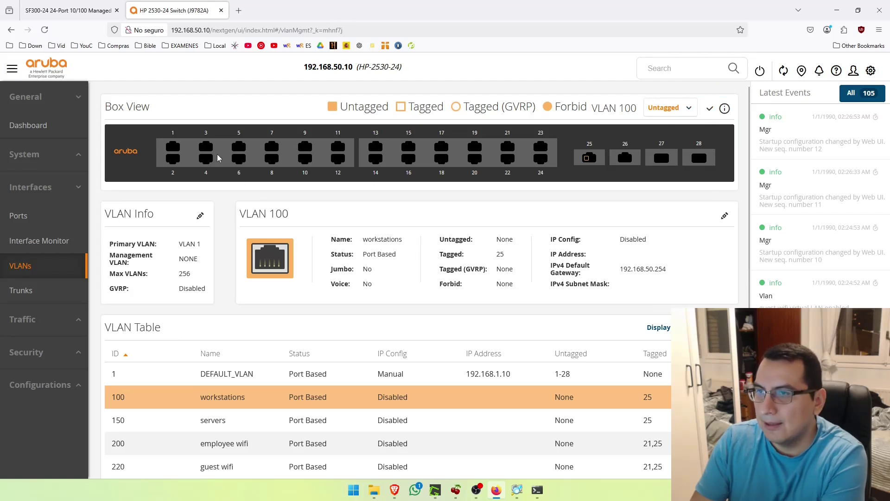
{"action": "left_click", "coordinate": [172, 160]}
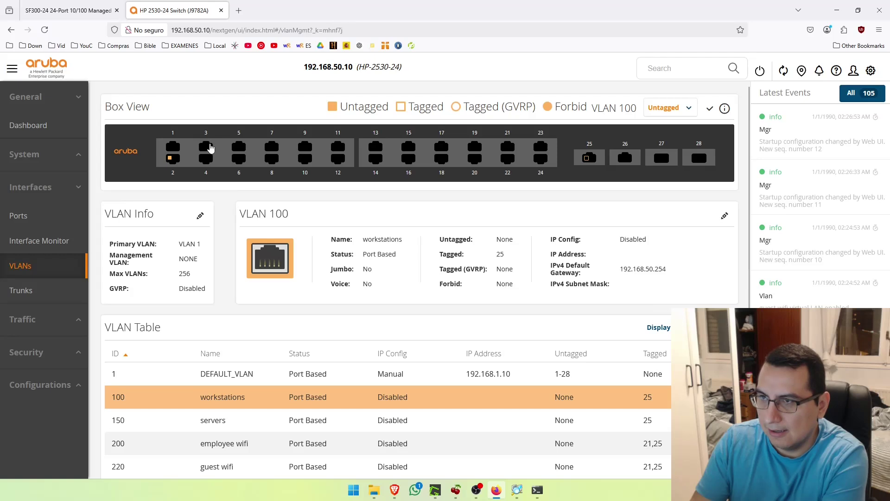
{"action": "left_click", "coordinate": [207, 160]}
{"action": "left_click", "coordinate": [240, 148]}
{"action": "left_click", "coordinate": [239, 159]}
{"action": "left_click", "coordinate": [272, 147]}
{"action": "left_click", "coordinate": [272, 160]}
{"action": "left_click", "coordinate": [305, 147]}
{"action": "left_click", "coordinate": [305, 160]}
{"action": "left_click", "coordinate": [339, 147]}
{"action": "left_click", "coordinate": [336, 160]}
{"action": "left_click", "coordinate": [376, 159]}
{"action": "left_click", "coordinate": [406, 148]}
{"action": "left_click", "coordinate": [408, 159]}
{"action": "left_click", "coordinate": [441, 159]}
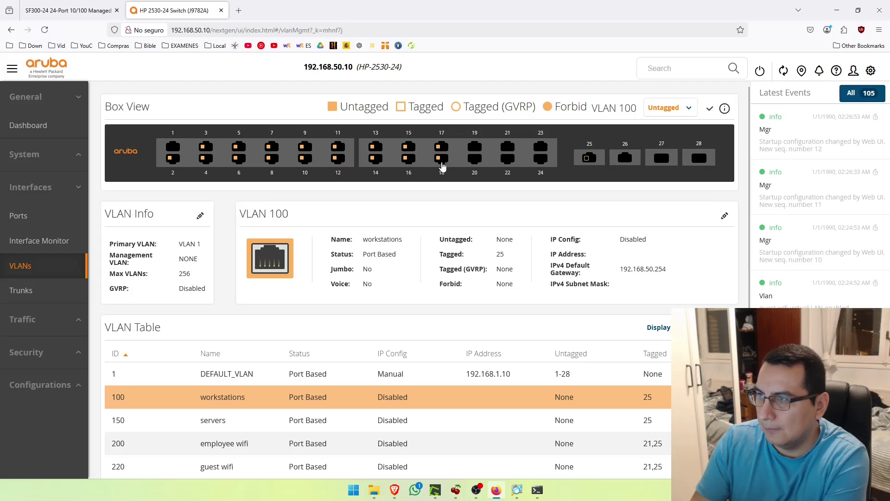
{"action": "left_click", "coordinate": [474, 159]}
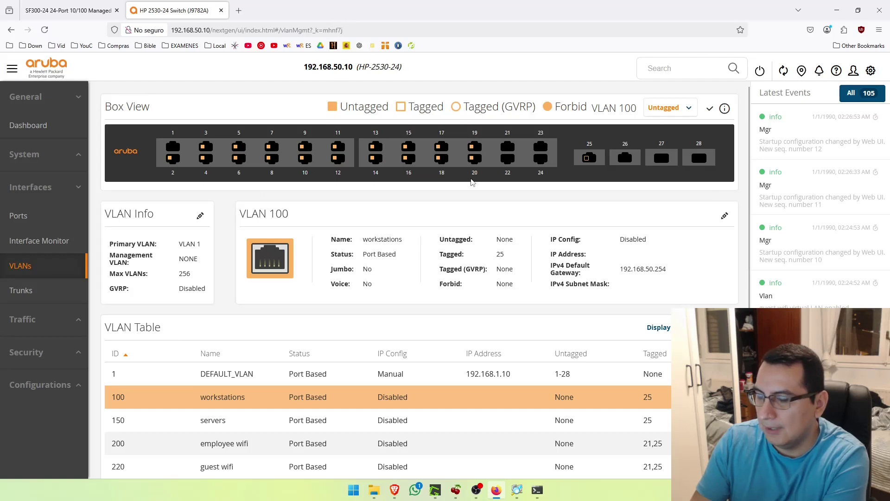
{"action": "left_click", "coordinate": [710, 108]}
{"action": "scroll", "coordinate": [663, 380], "scroll_direction": "down", "scroll_amount": 2}
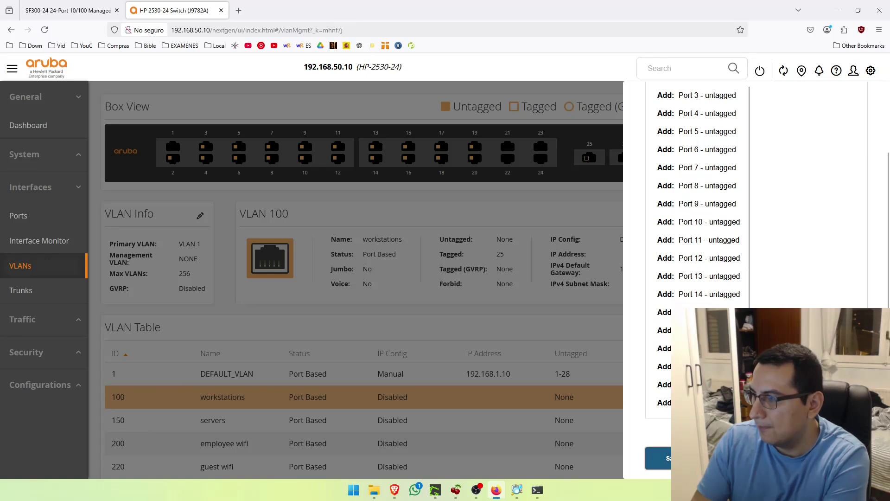
{"action": "left_click", "coordinate": [659, 458]}
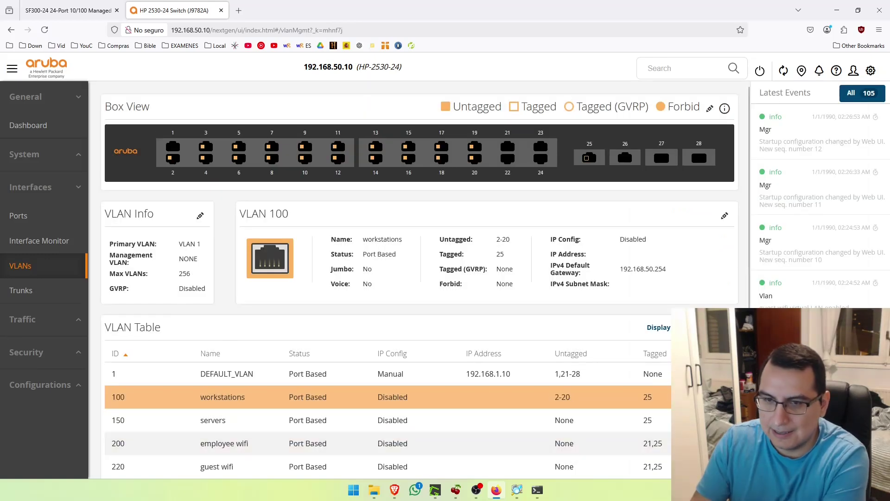
{"action": "key", "text": "alt+Tab"}
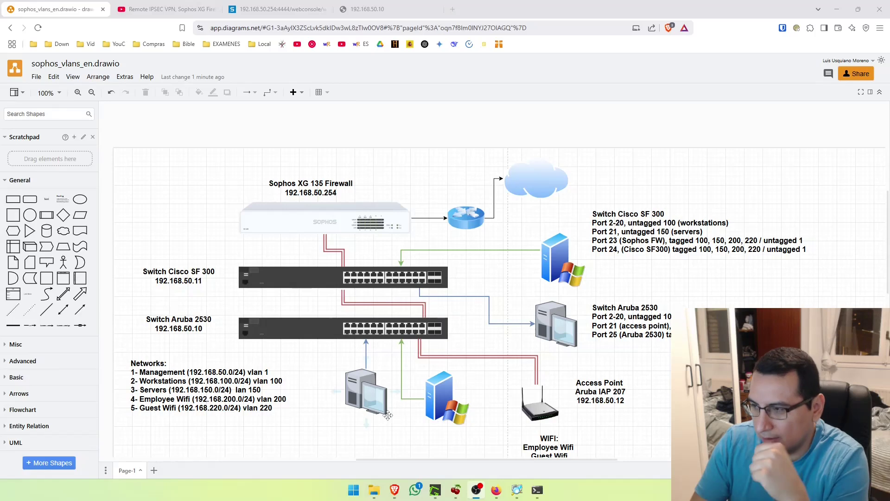
Insert a new line after Port 21 in the Aruba note, typing 'POrt 22 (server'
{"action": "double_click", "coordinate": [651, 325]}
{"action": "left_click", "coordinate": [788, 325]}
{"action": "key", "text": "Return"}
{"action": "type", "text": "PO"}
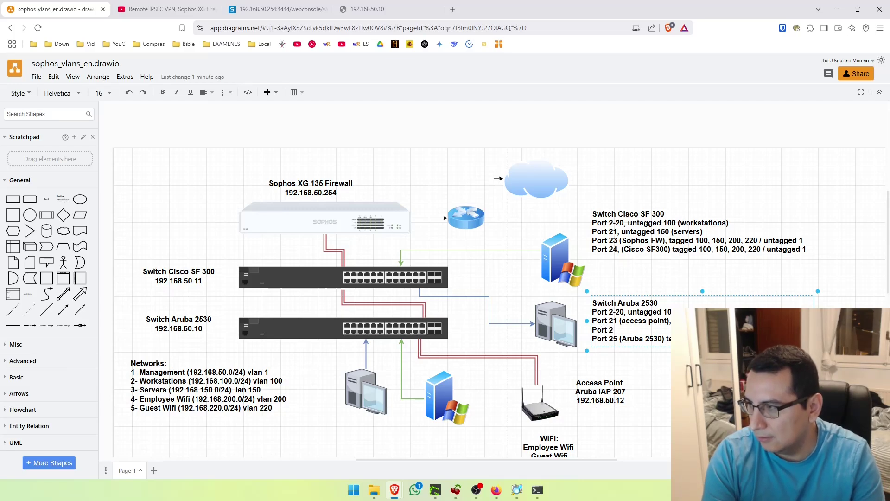
{"action": "type", "text": "rt 22 (server"}
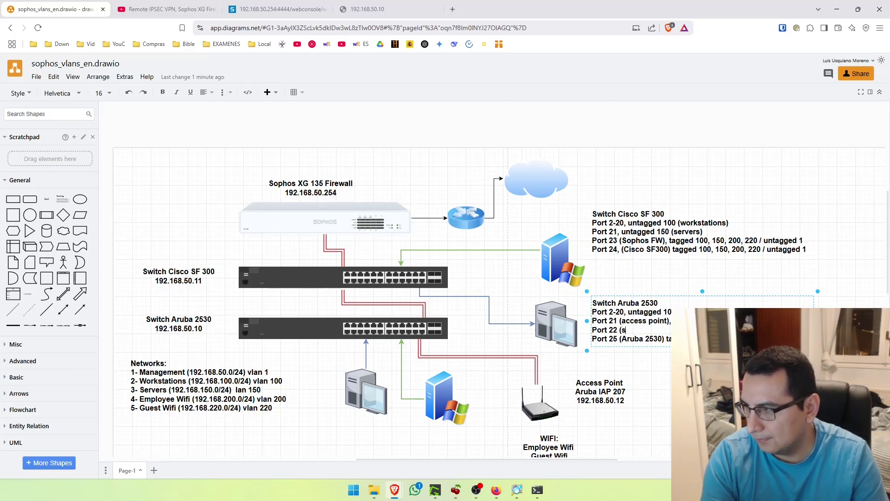